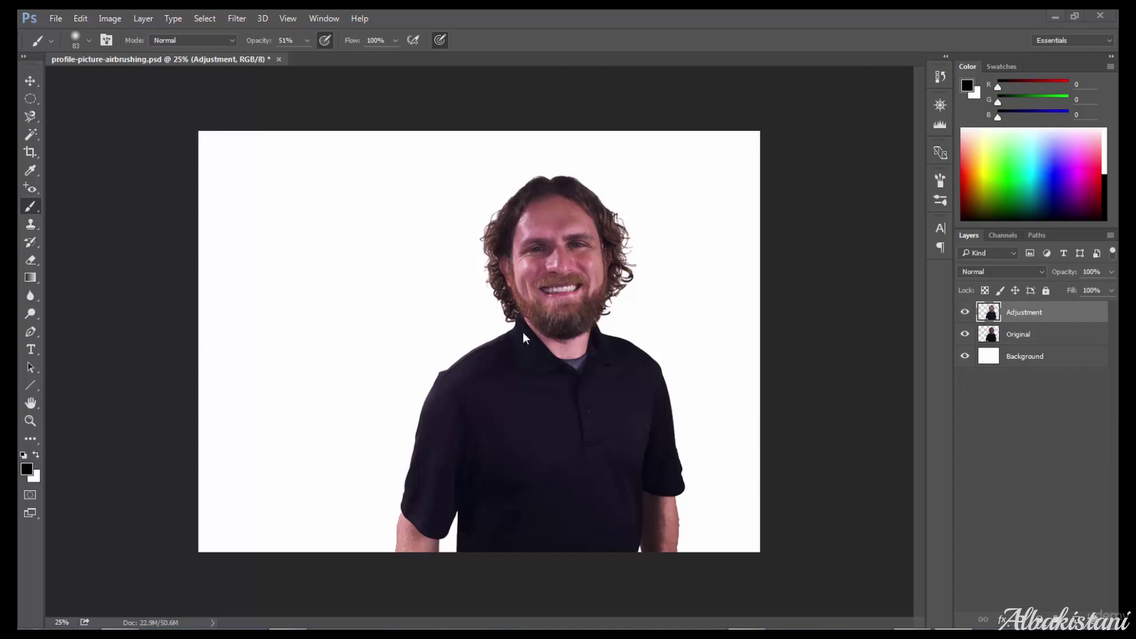
Step: Duplicate the Adjustment layer under the name Blur and hide the Original layer
right_click(1023, 317)
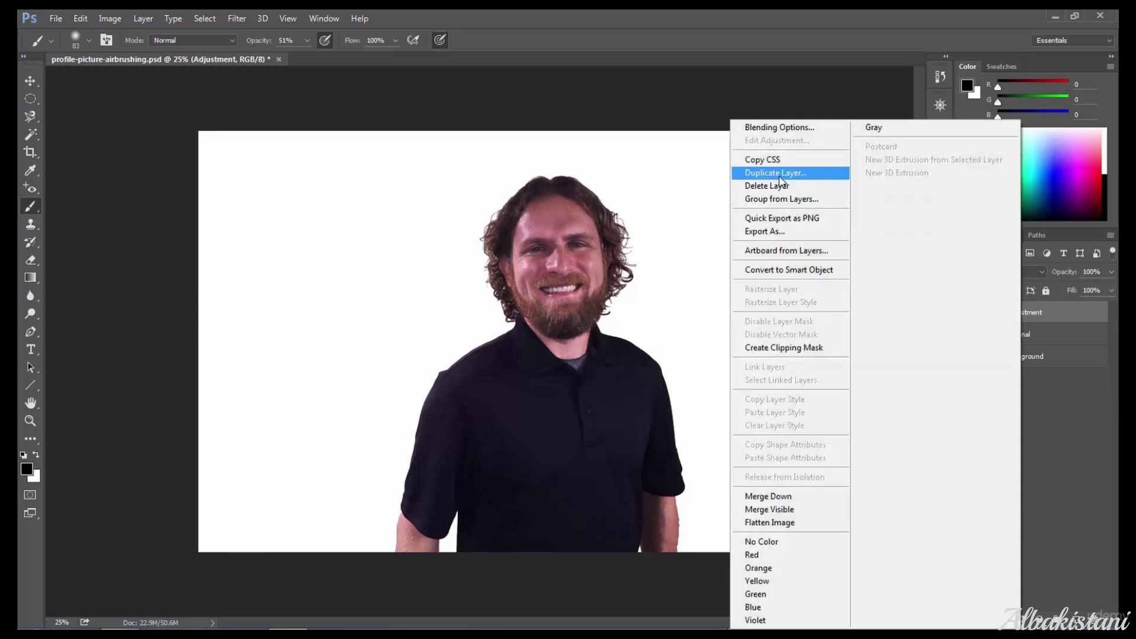
click(780, 173)
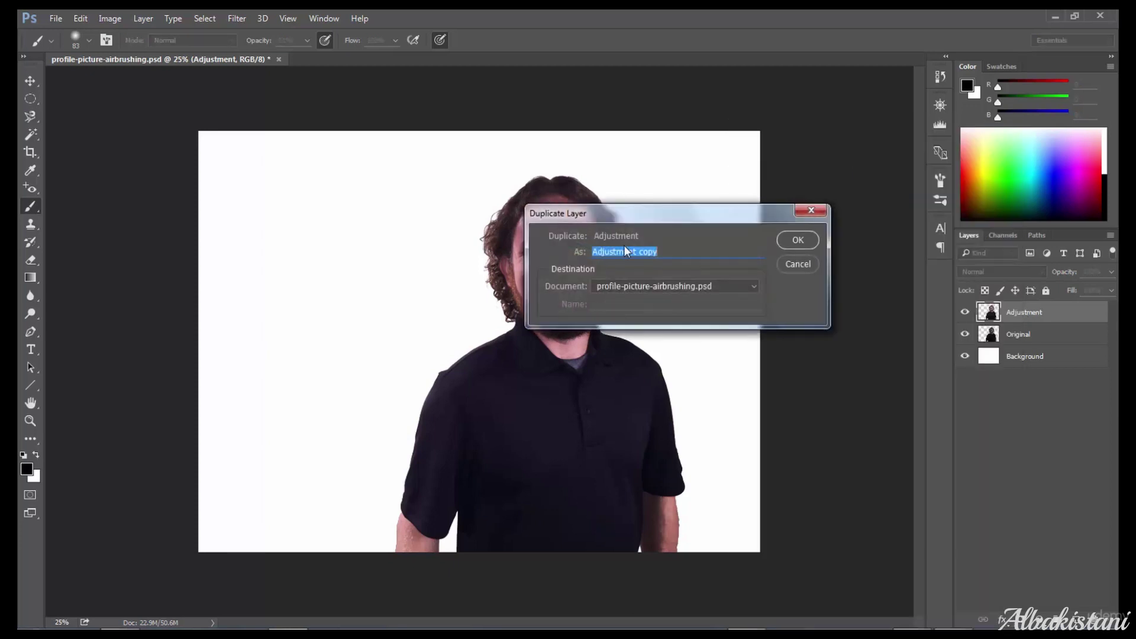
text(Blur)
key(Return)
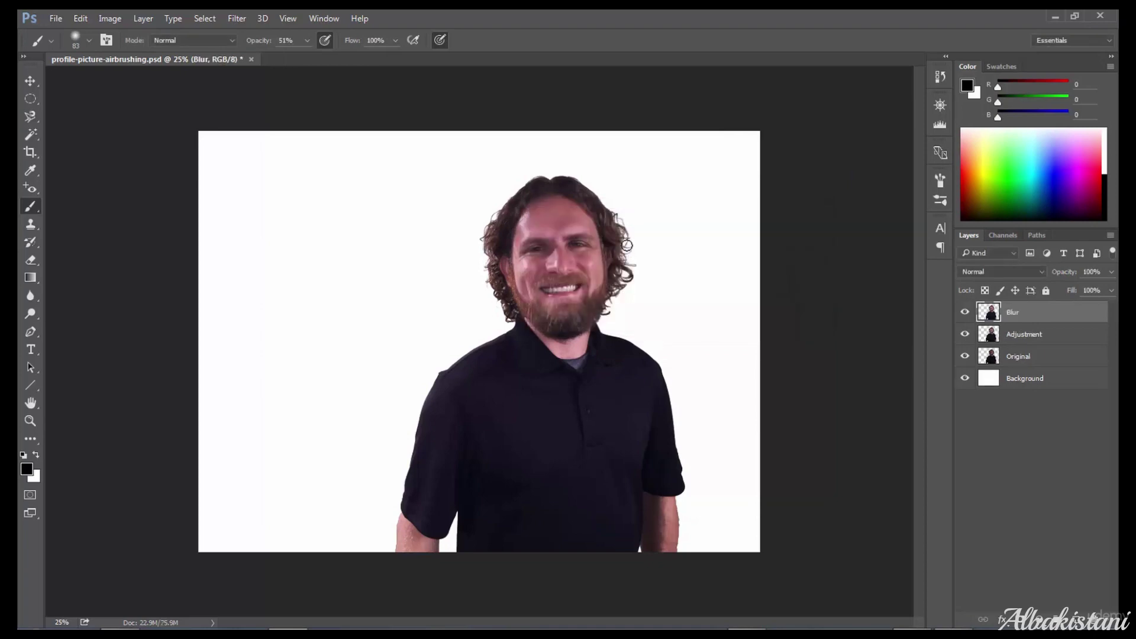
click(965, 358)
Step: Start a Surface Blur on the Blur layer with a radius of 95 pixels and a threshold of 64 levels
click(236, 18)
mouse_move(328, 175)
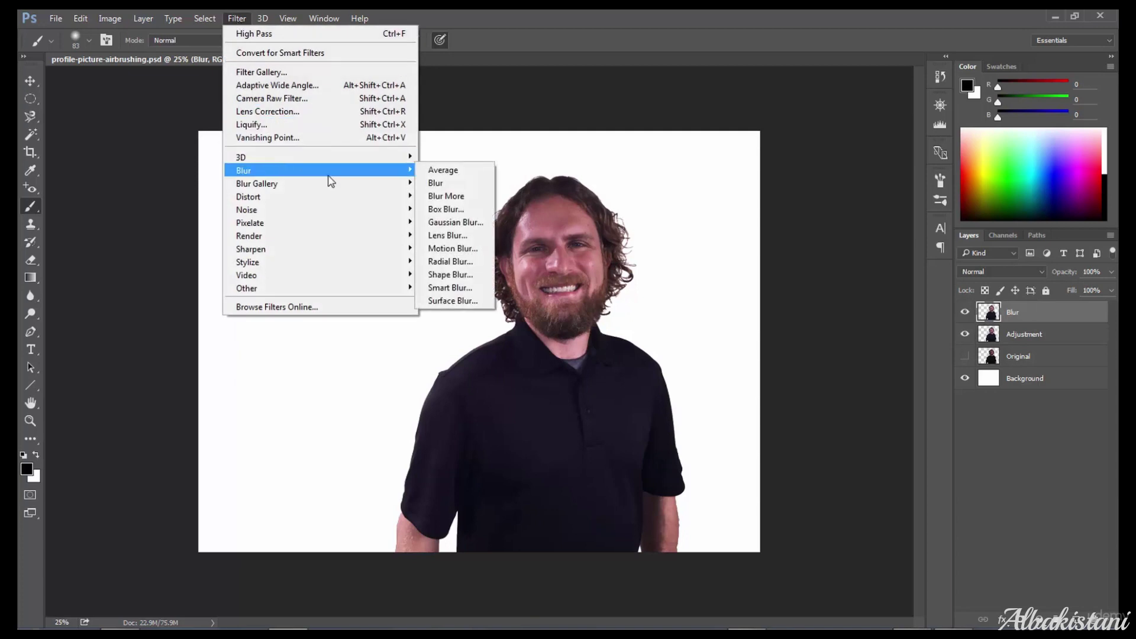
click(469, 303)
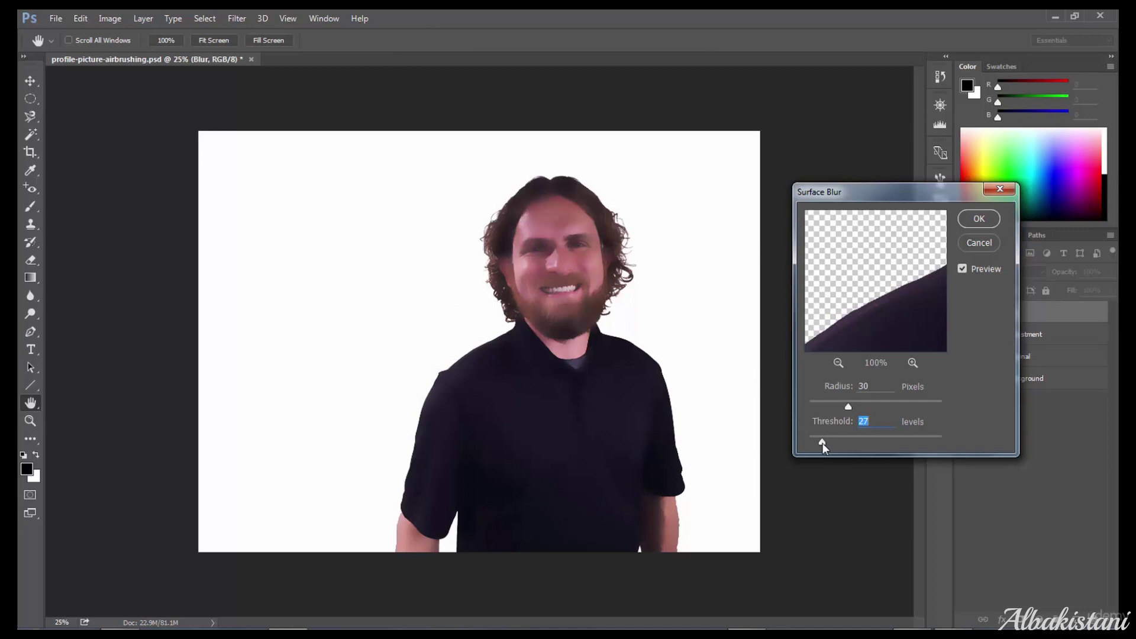
drag(822, 443, 954, 461)
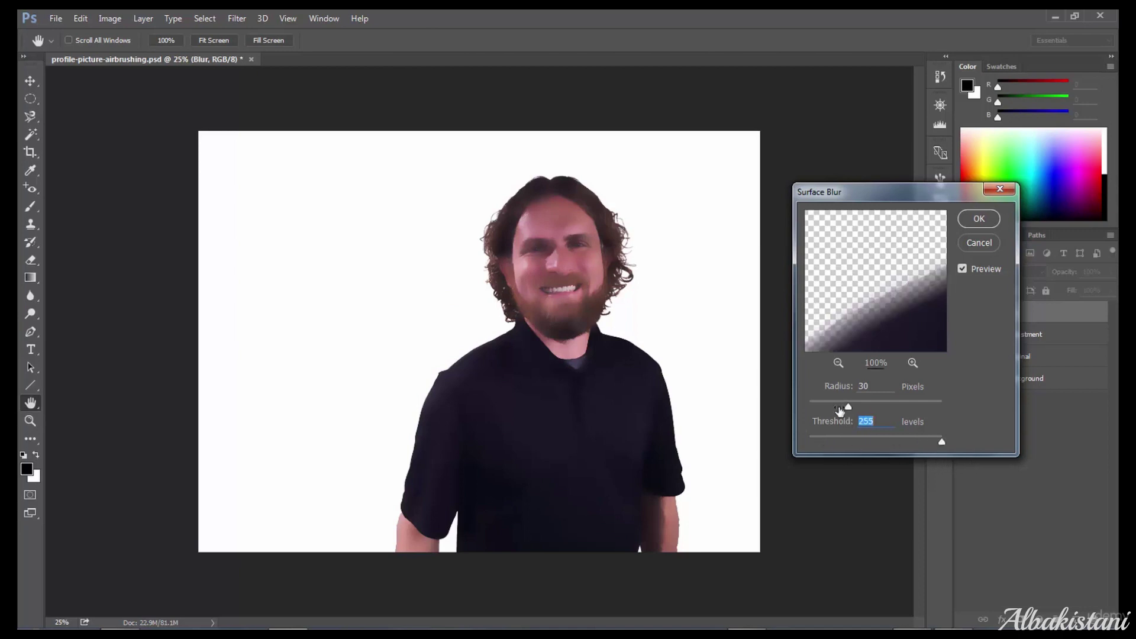
drag(849, 407, 935, 407)
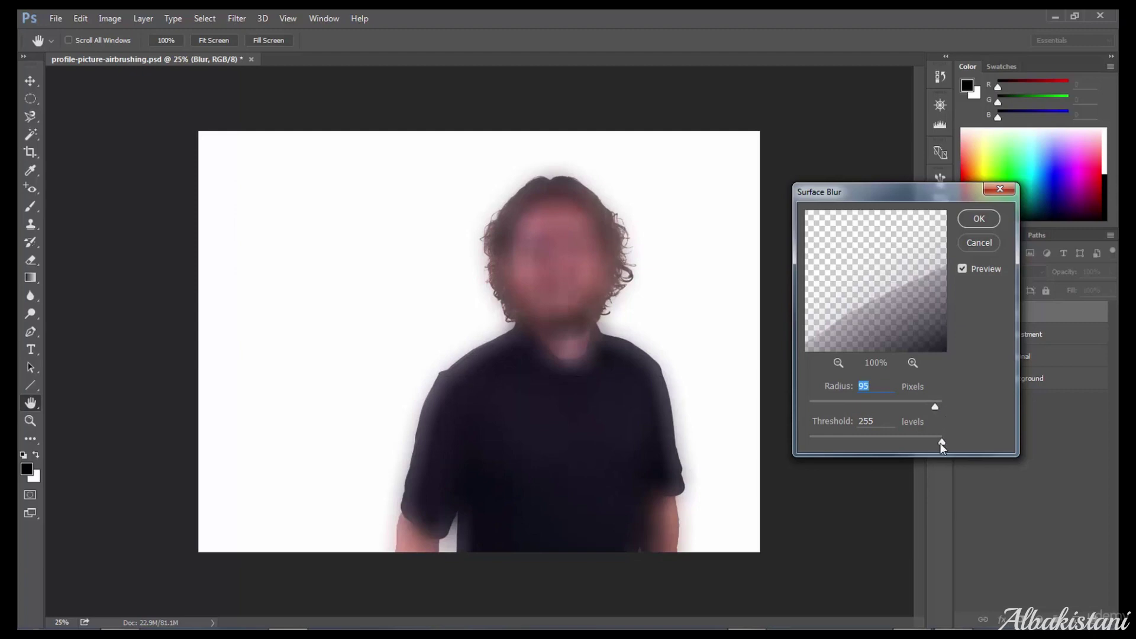
drag(940, 443, 861, 439)
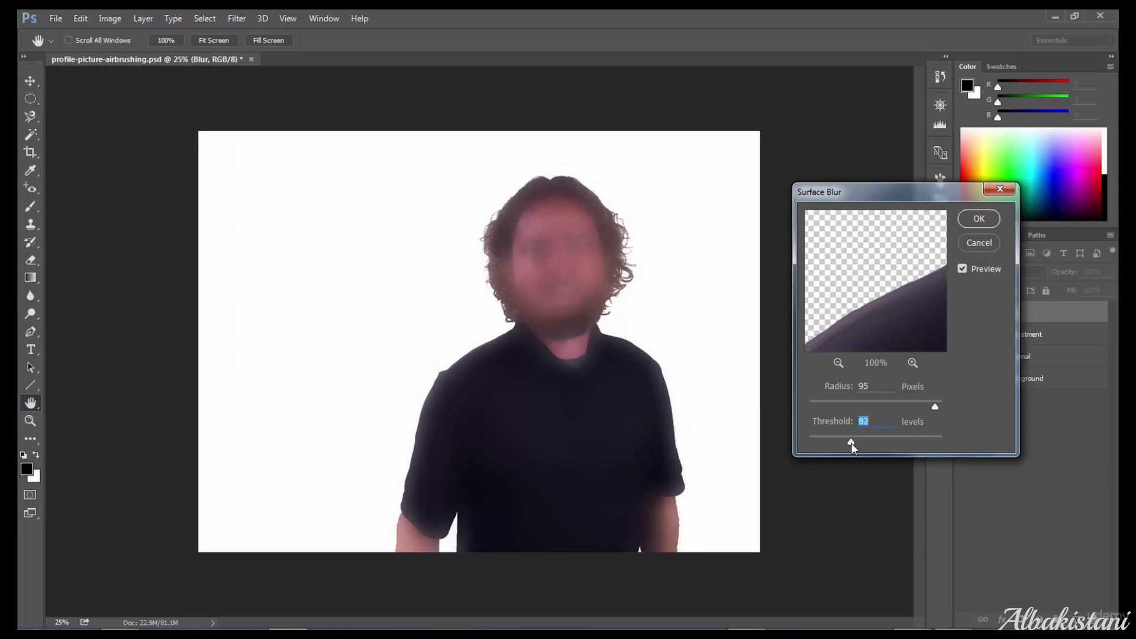
drag(851, 442, 842, 442)
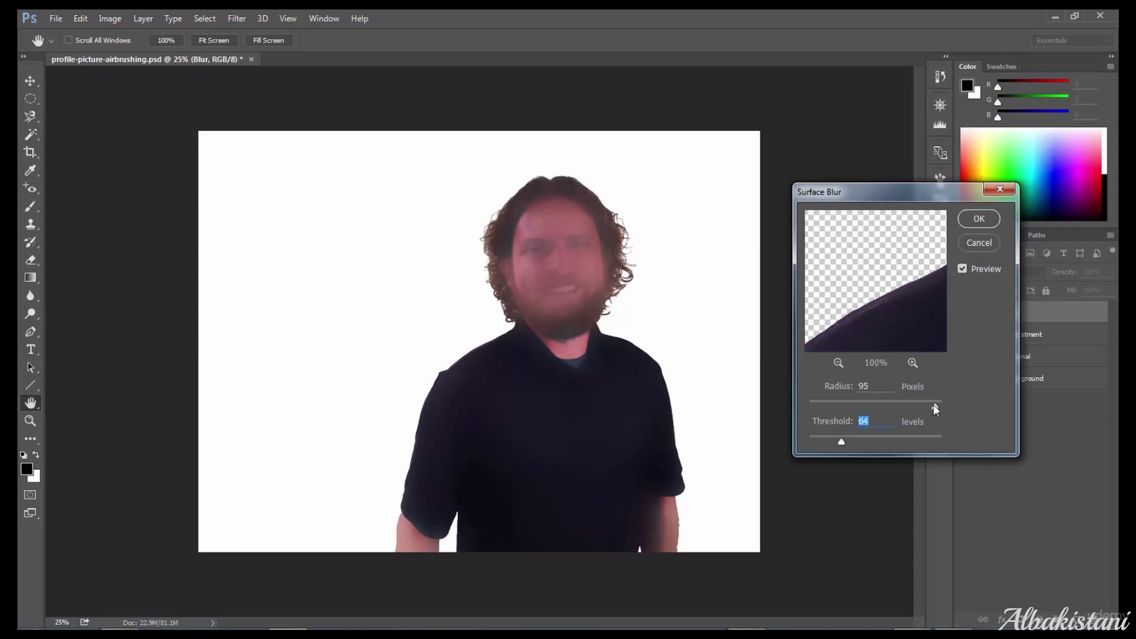
Step: Reduce the Surface Blur radius to about 35 pixels, apply the filter and return to the Brush tool
drag(934, 408, 868, 410)
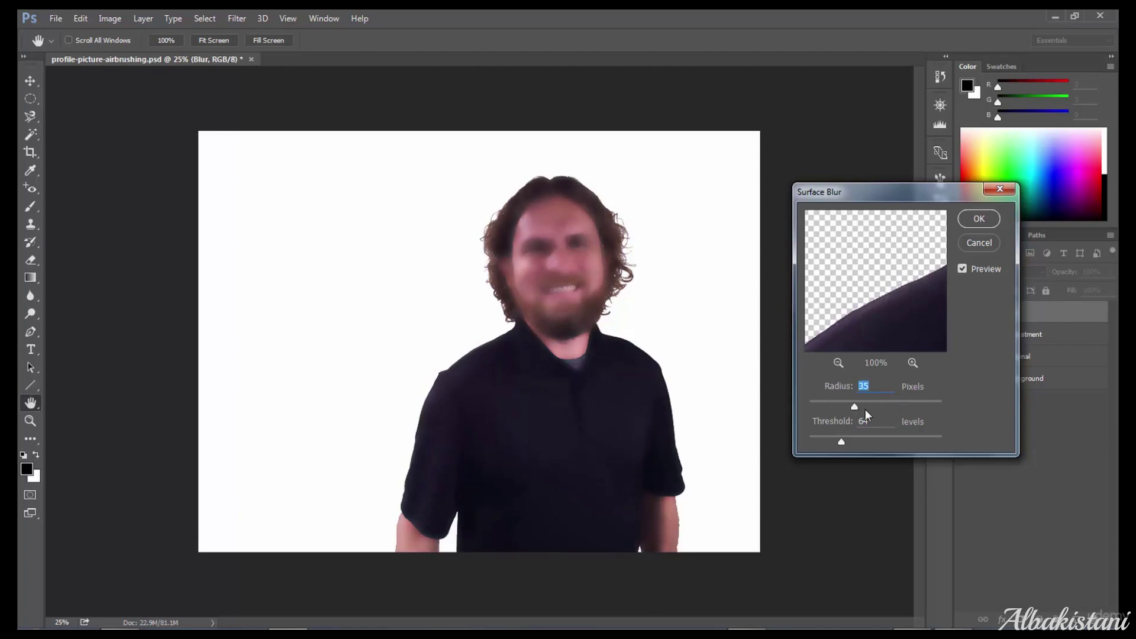
drag(855, 407, 864, 405)
drag(865, 407, 858, 410)
click(984, 222)
key(b)
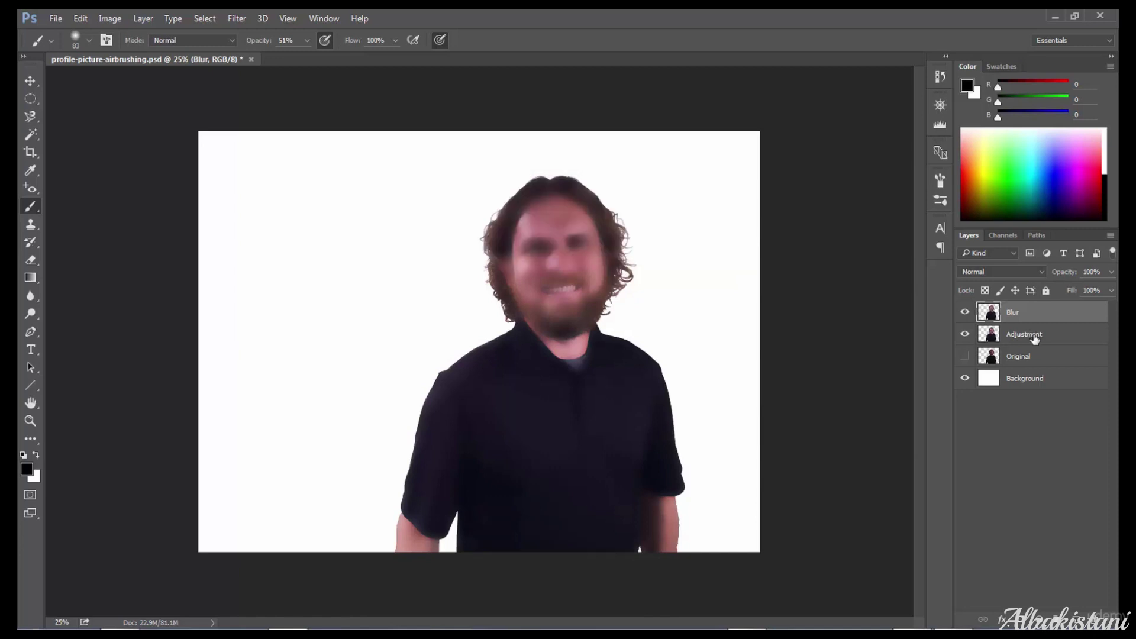
Step: Duplicate the Adjustment layer under the name Filter and move the copy above the Blur layer
click(1034, 336)
right_click(1035, 336)
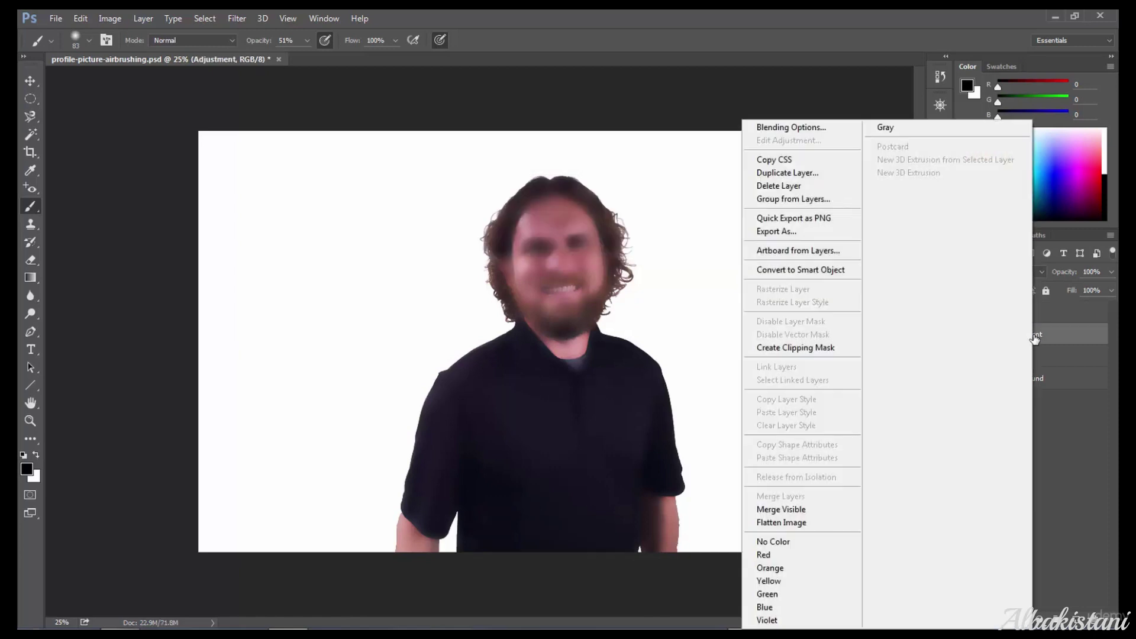
click(805, 180)
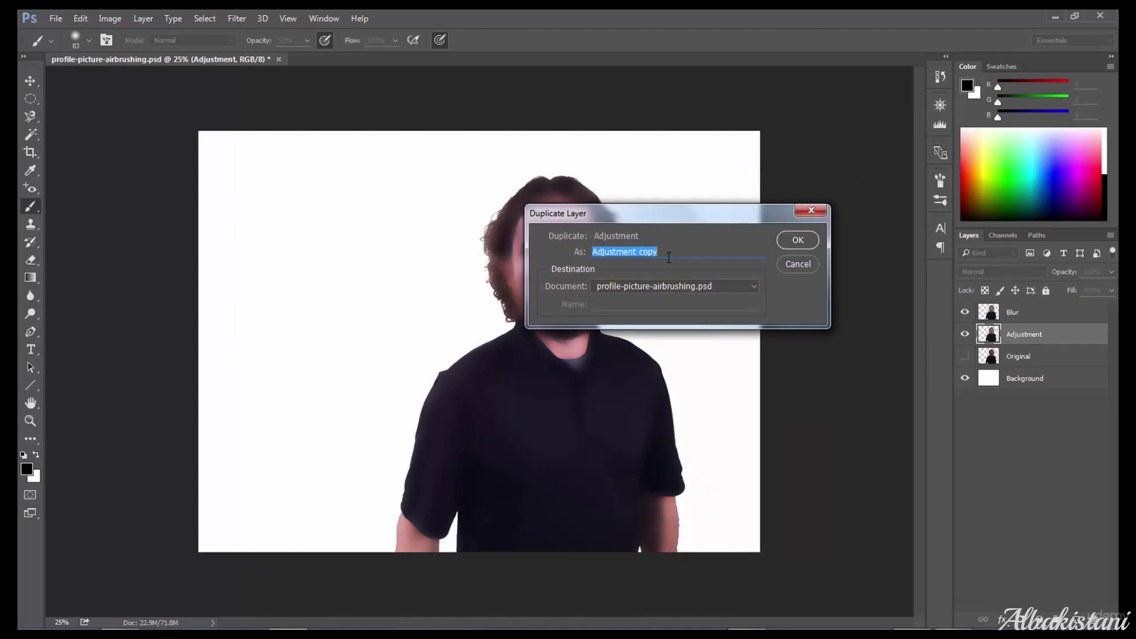
text(Filter)
key(Return)
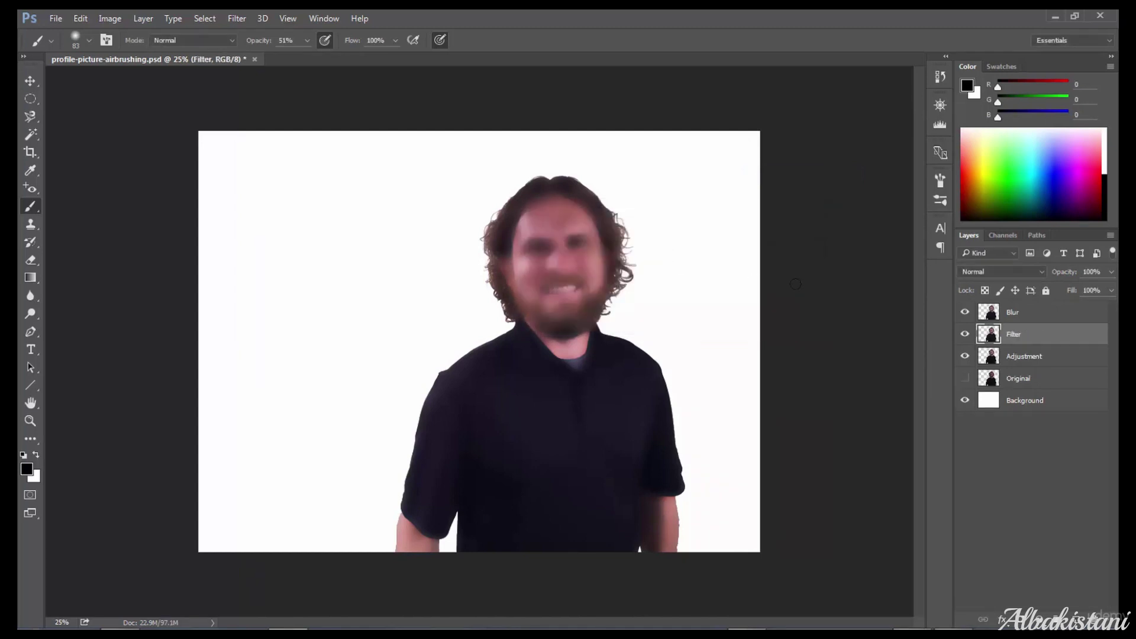
click(1034, 307)
click(1035, 341)
drag(1035, 343, 1033, 315)
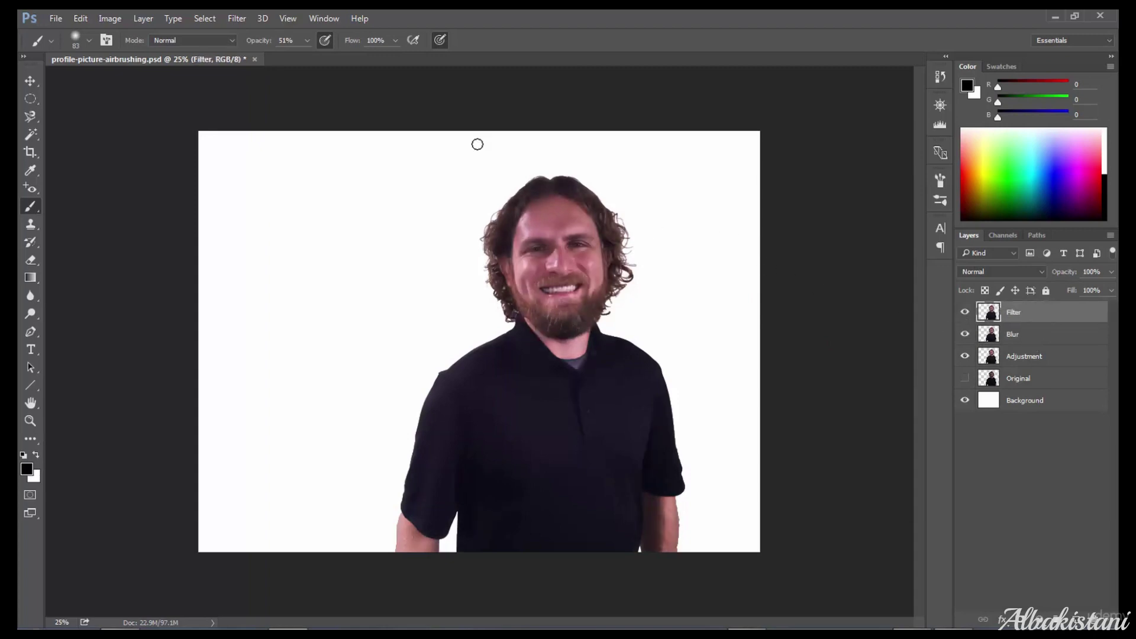
Step: Apply a High Pass filter with a very small radius to the Filter layer and return to the Brush tool
click(236, 19)
mouse_move(263, 290)
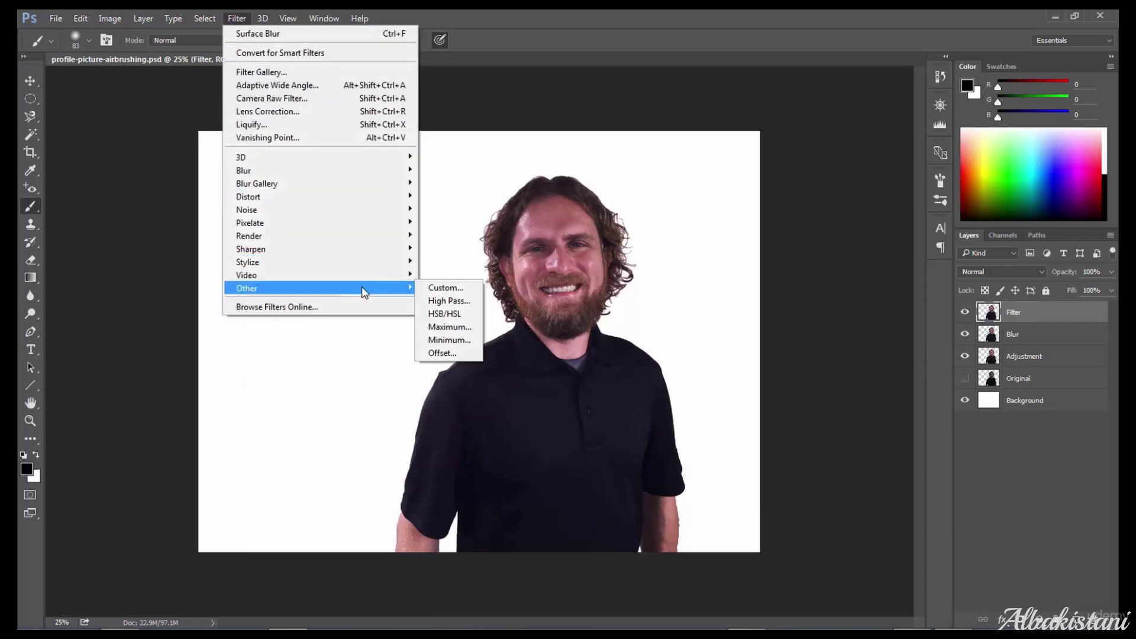
click(445, 301)
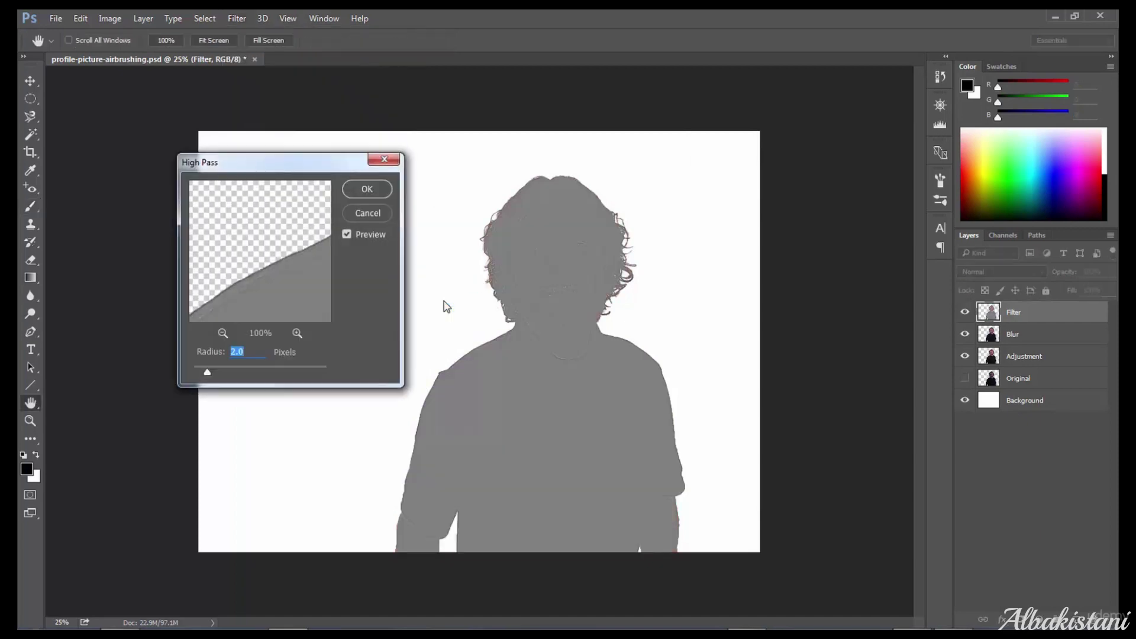
drag(208, 373, 184, 374)
key(ctrl+plus)
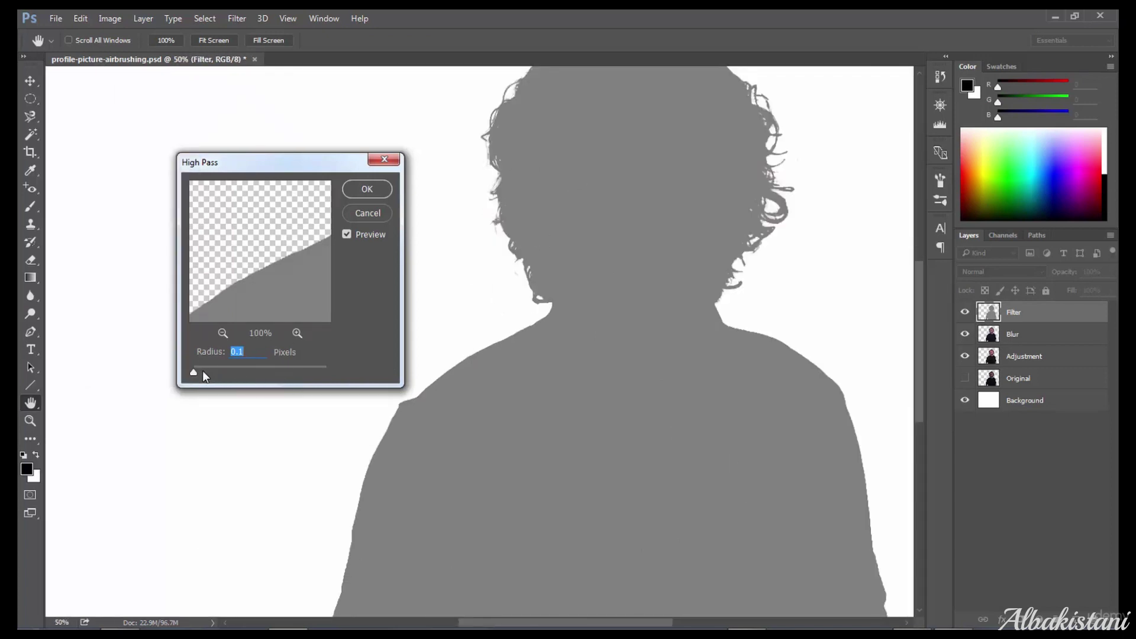
mouse_move(190, 371)
mouse_down()
mouse_move(248, 372)
mouse_move(201, 370)
mouse_up()
click(375, 194)
key(b)
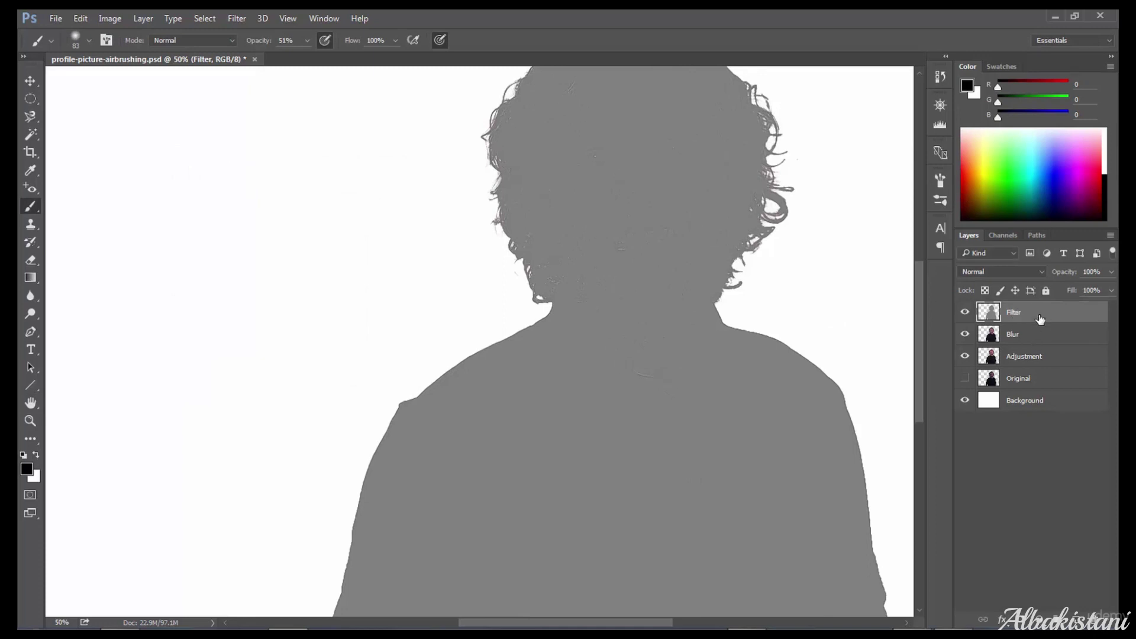
Step: Set the Filter layer's blend mode to Hard Light and group it with the Blur layer
click(1002, 274)
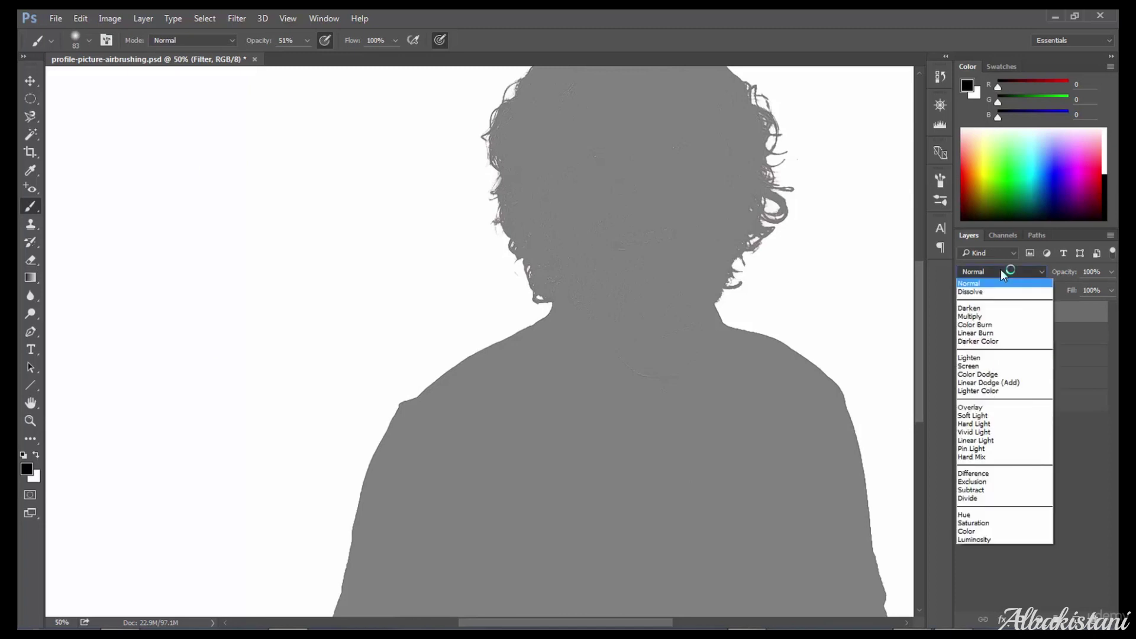
click(997, 424)
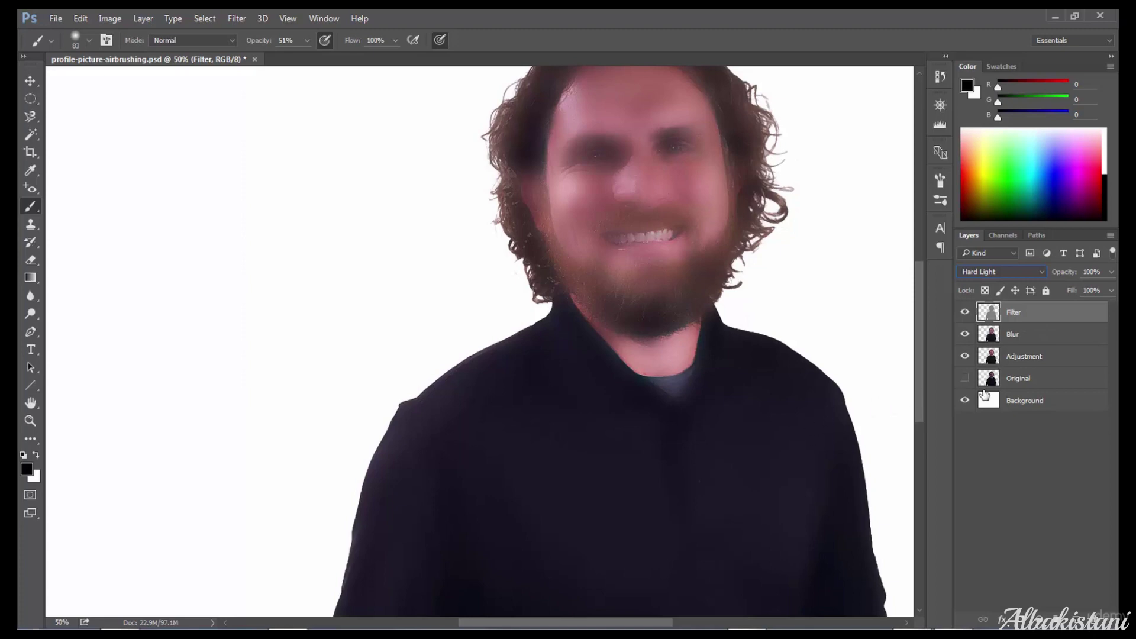
shift+click(1037, 336)
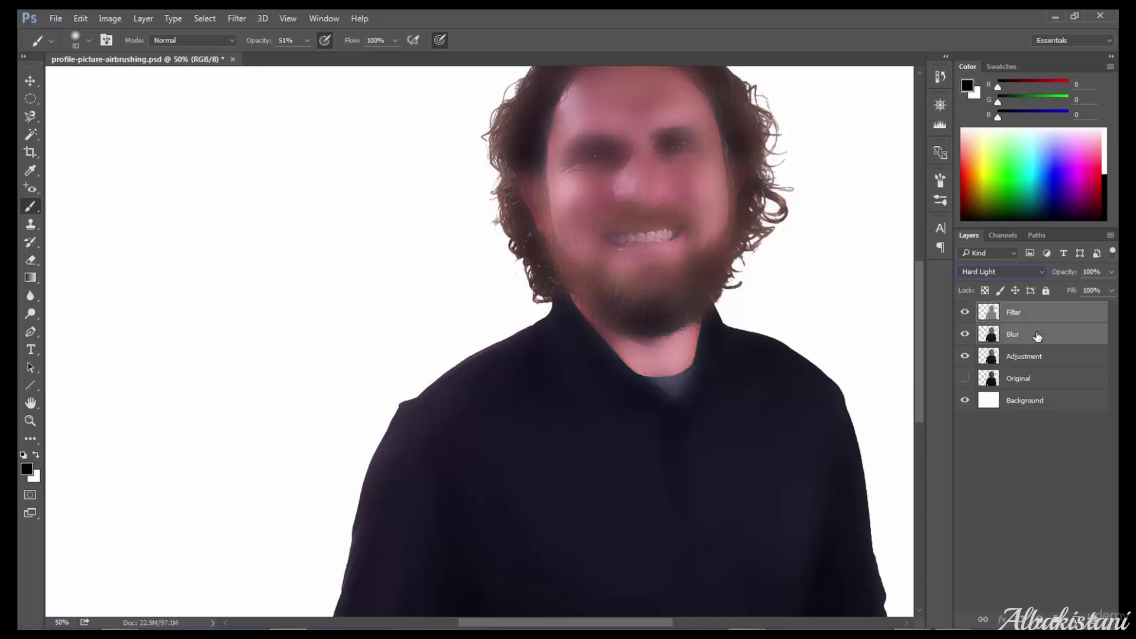
key(ctrl+g)
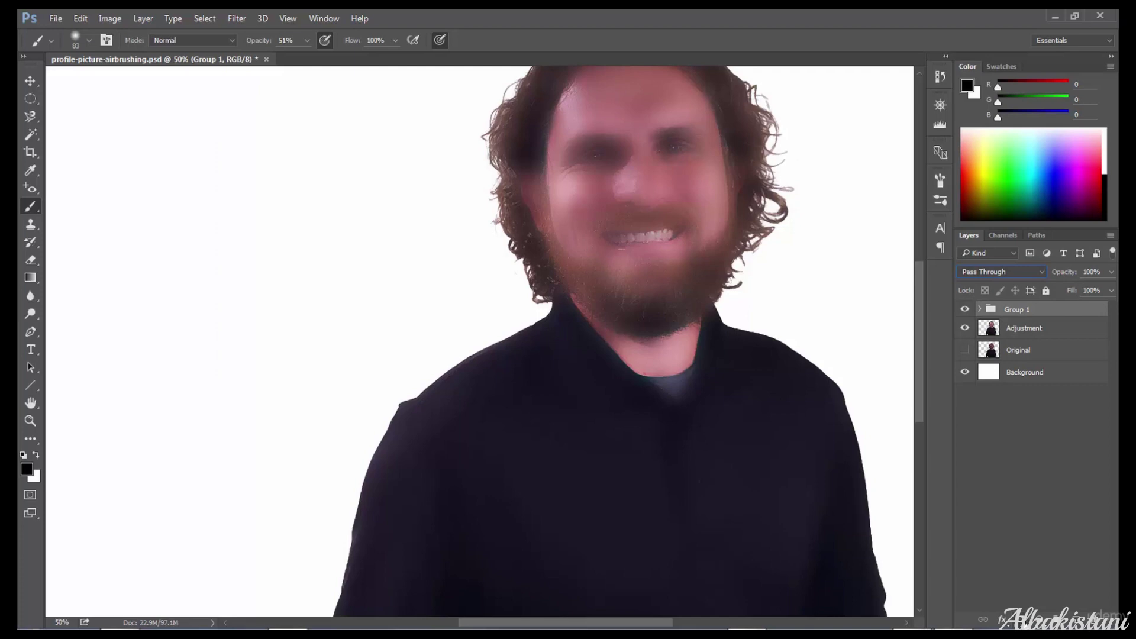
Step: Add a layer mask to the new group and fill the mask with black
click(1027, 622)
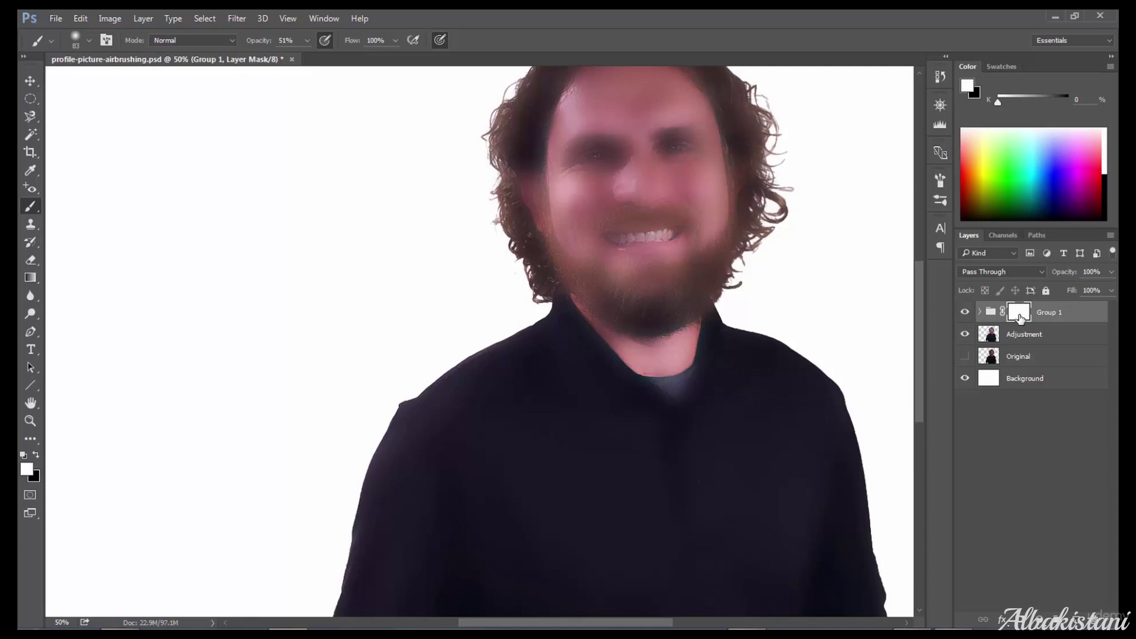
click(81, 19)
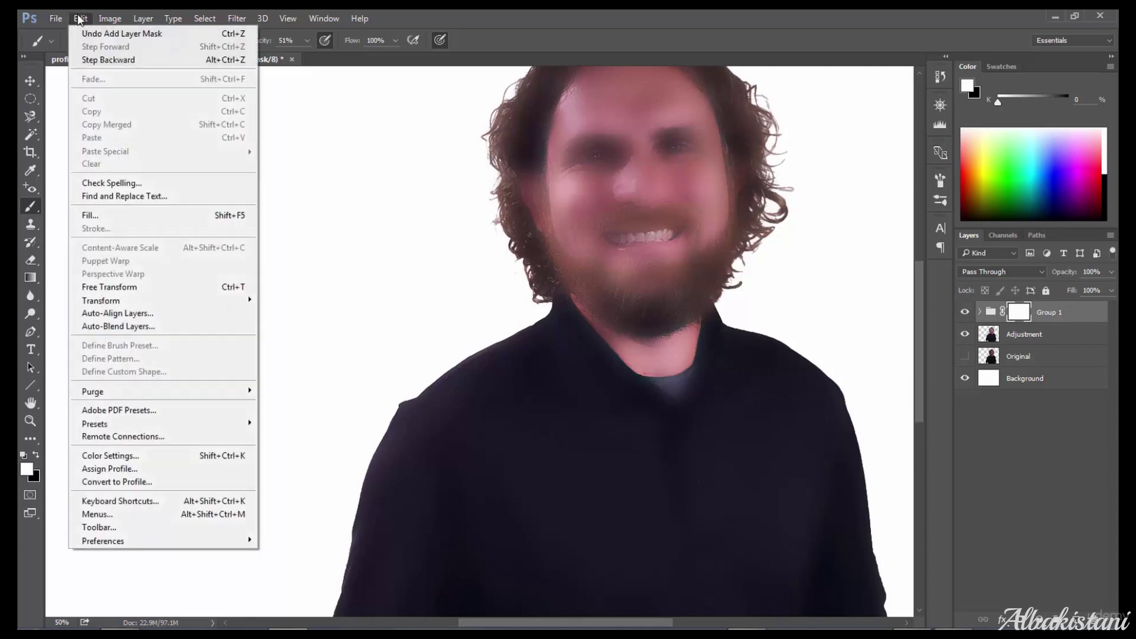
click(117, 219)
click(499, 178)
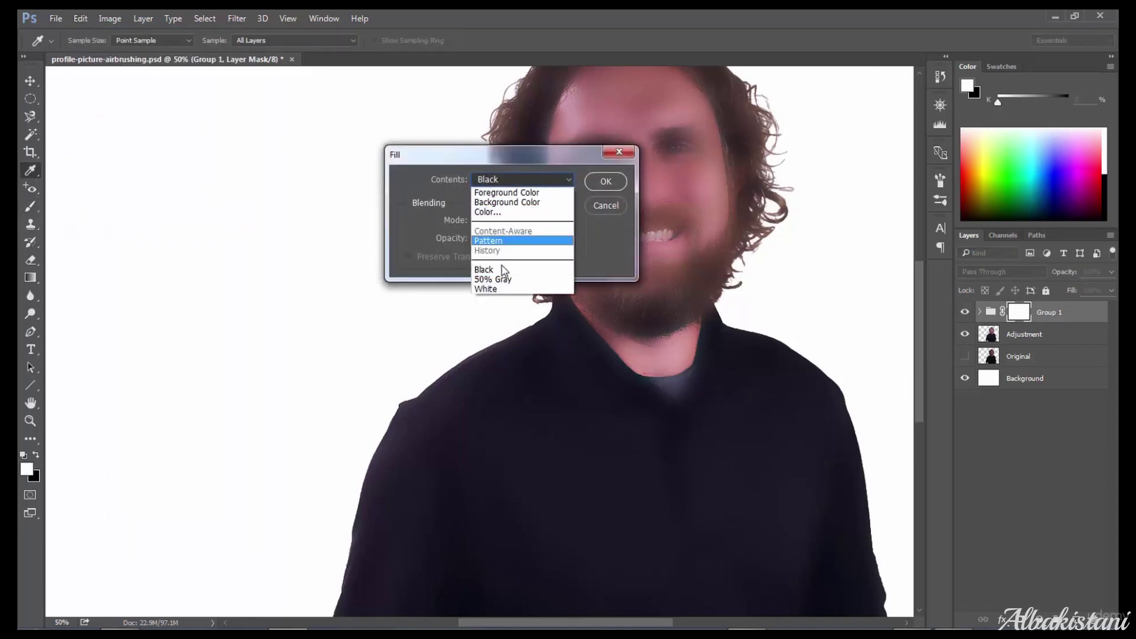
click(504, 271)
click(620, 183)
key(b)
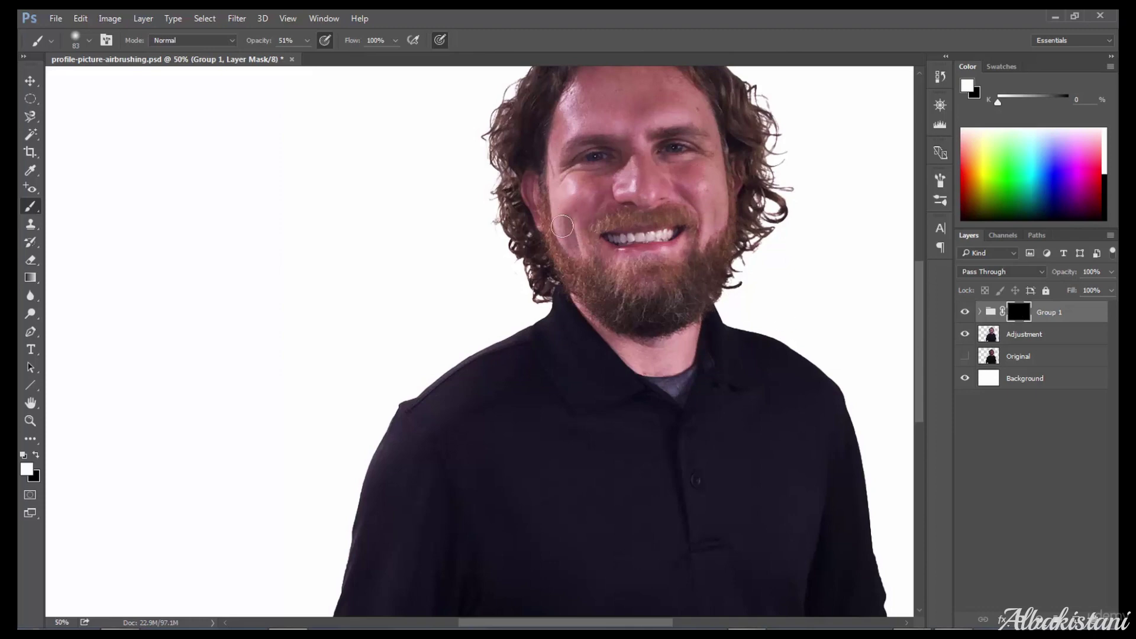
Step: Prepare the Soft Round brush with a white foreground colour and set its opacity to 100%
click(27, 468)
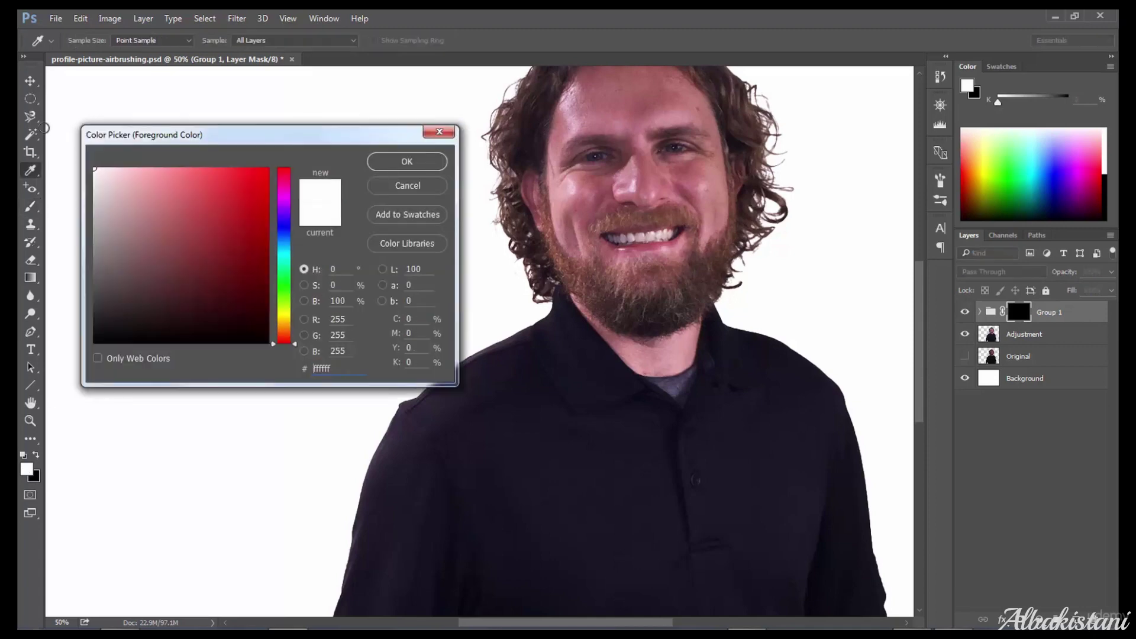
click(388, 162)
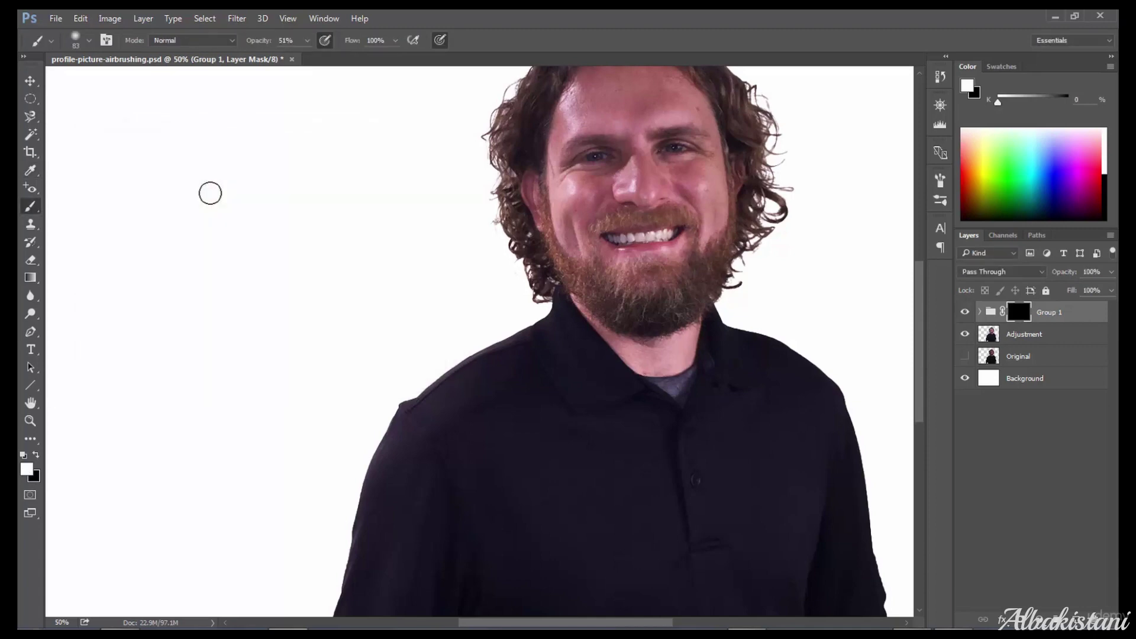
right_click(27, 203)
click(75, 39)
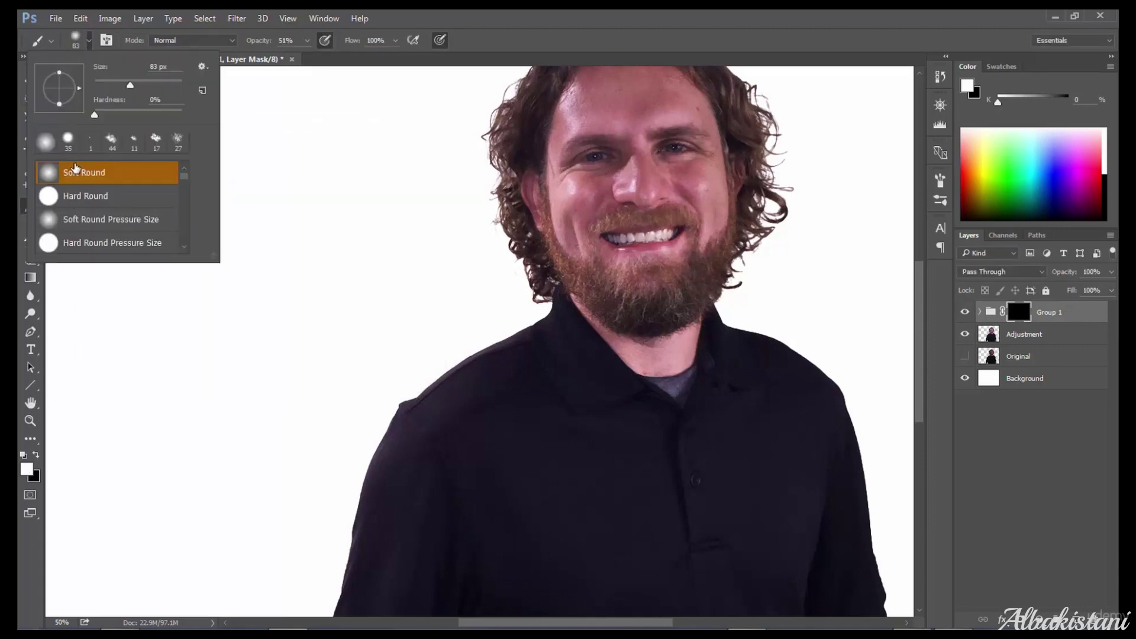
click(562, 43)
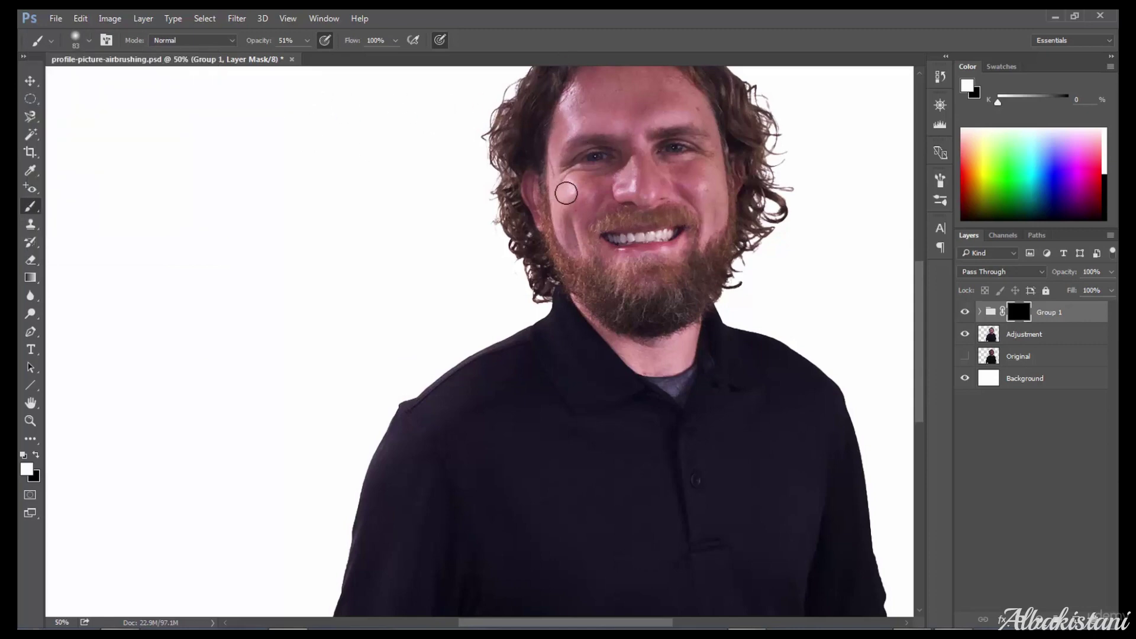
scroll(565, 192, up, 5)
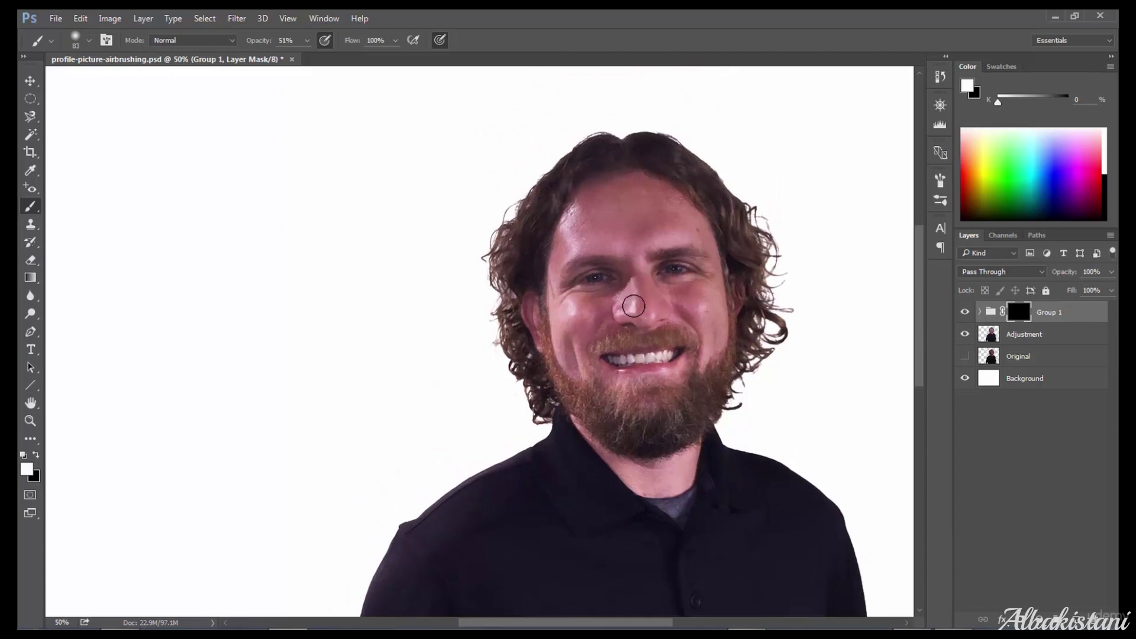
click(307, 40)
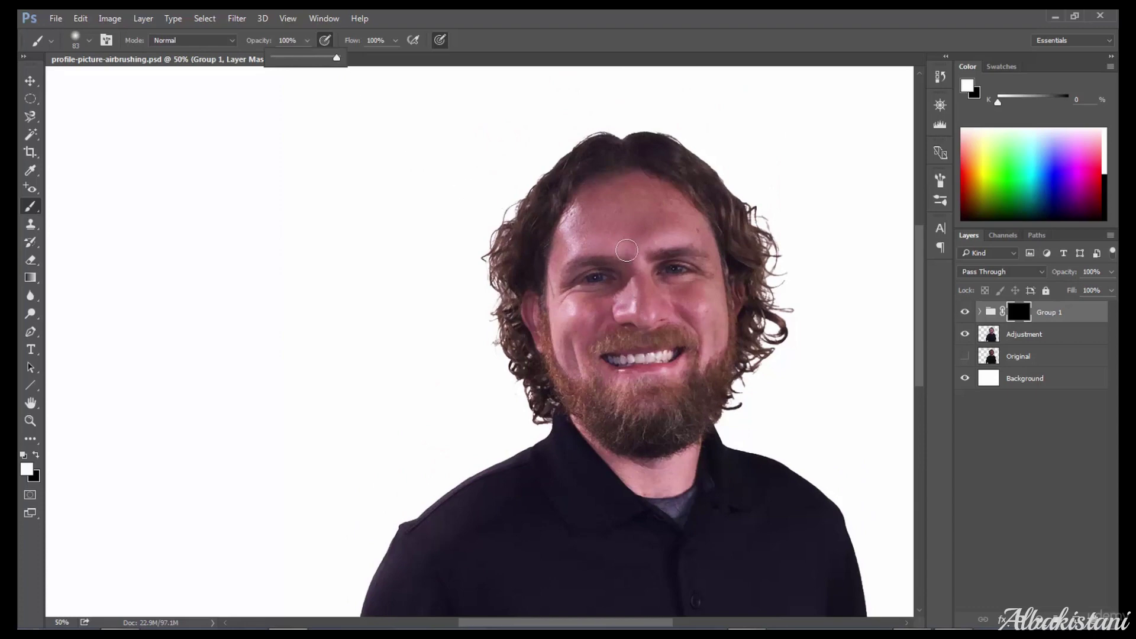
key(0)
Step: Try painting white over the eyes, nose and mouth on the group's mask, and refill the mask with black
mouse_move(680, 265)
mouse_down()
mouse_move(581, 281)
mouse_move(710, 272)
mouse_move(601, 304)
mouse_move(668, 308)
mouse_move(584, 319)
mouse_up()
mouse_move(656, 340)
mouse_down()
mouse_move(621, 335)
mouse_move(640, 390)
mouse_up()
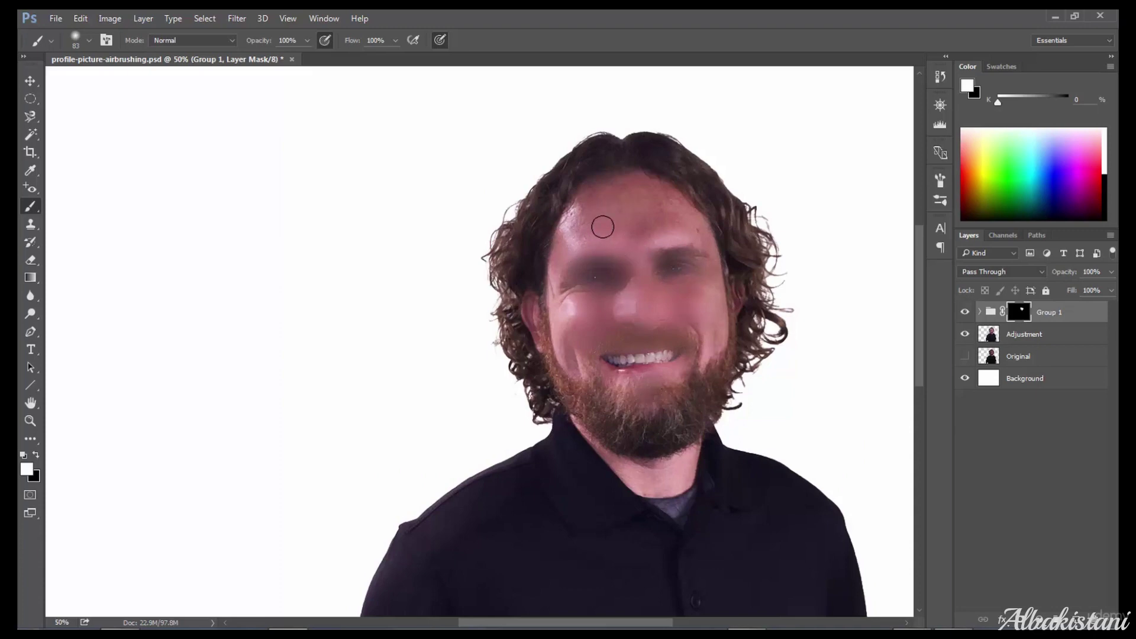
key(ctrl+BackSpace)
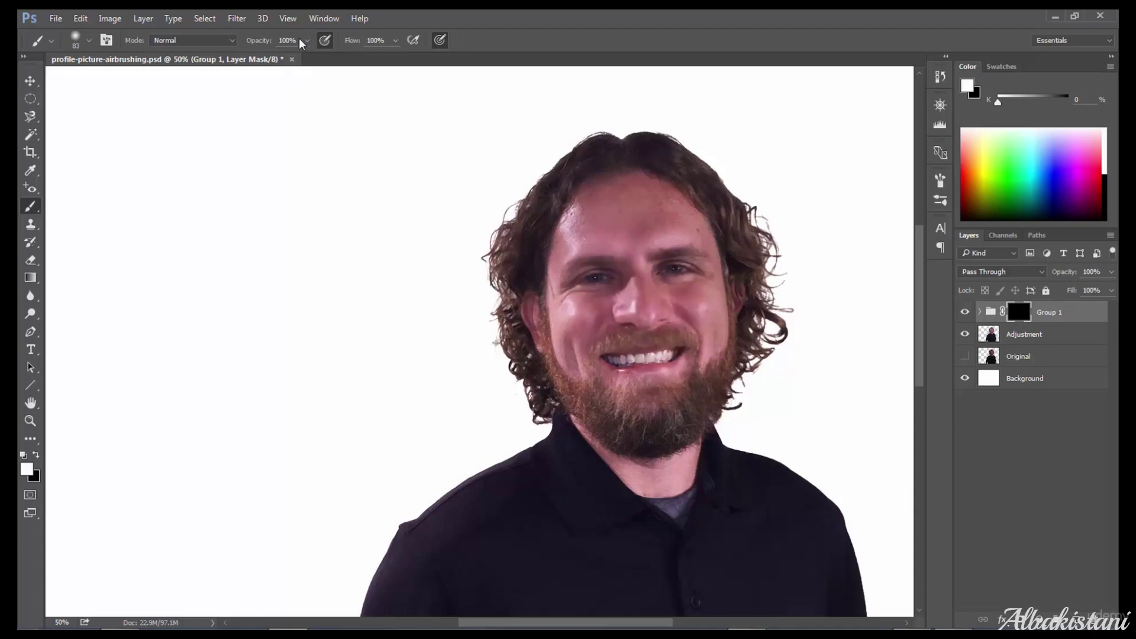
Step: Lower the brush opacity to 51% and paint white over the forehead and facial skin on the group's mask
click(300, 40)
drag(306, 52, 290, 69)
click(496, 40)
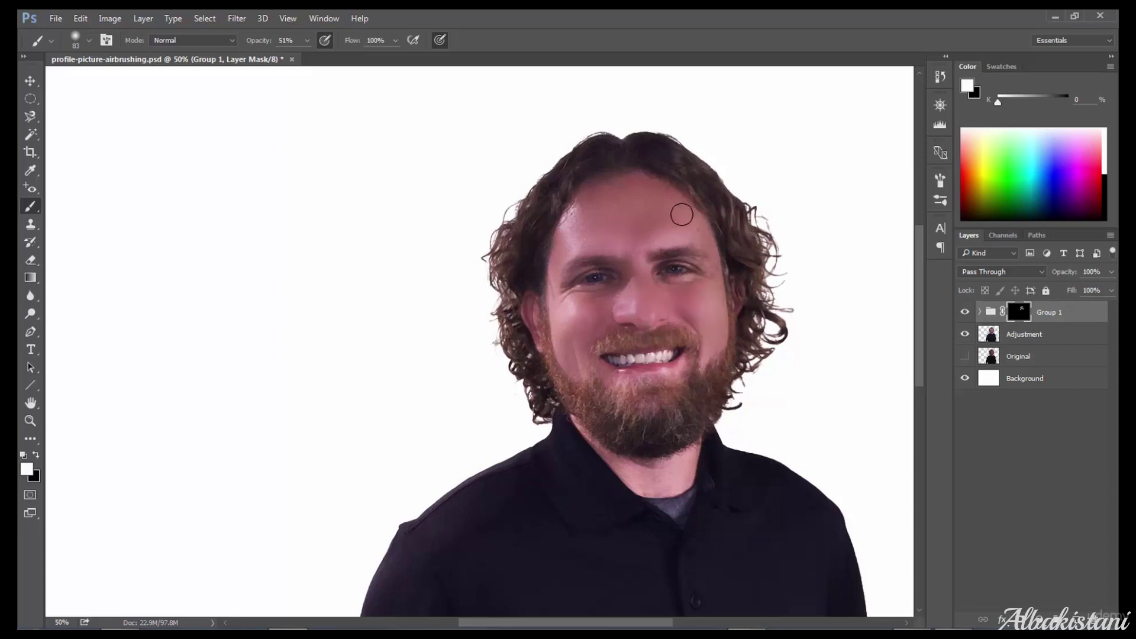
scroll(615, 385, down, 1)
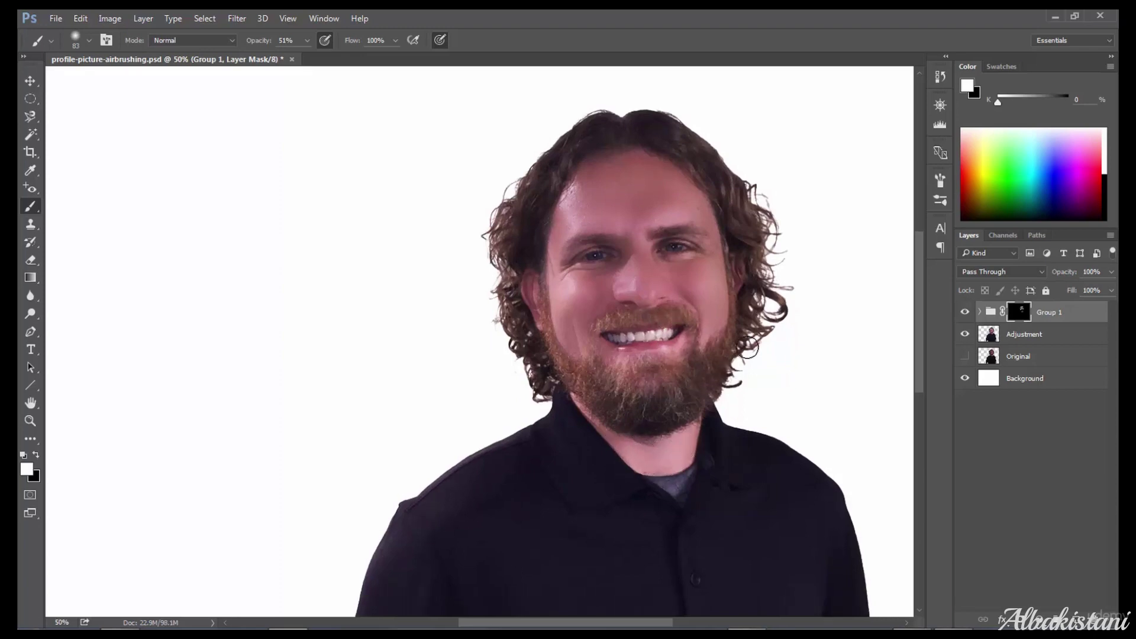
scroll(749, 348, down, 6)
scroll(749, 348, up, 2)
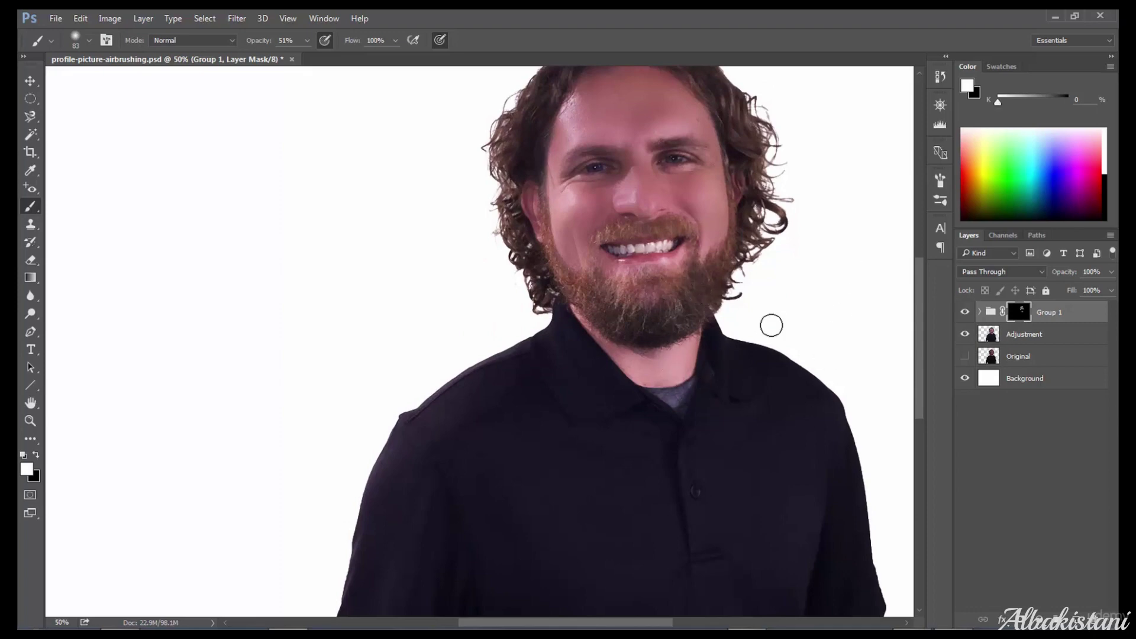
scroll(771, 325, up, 1)
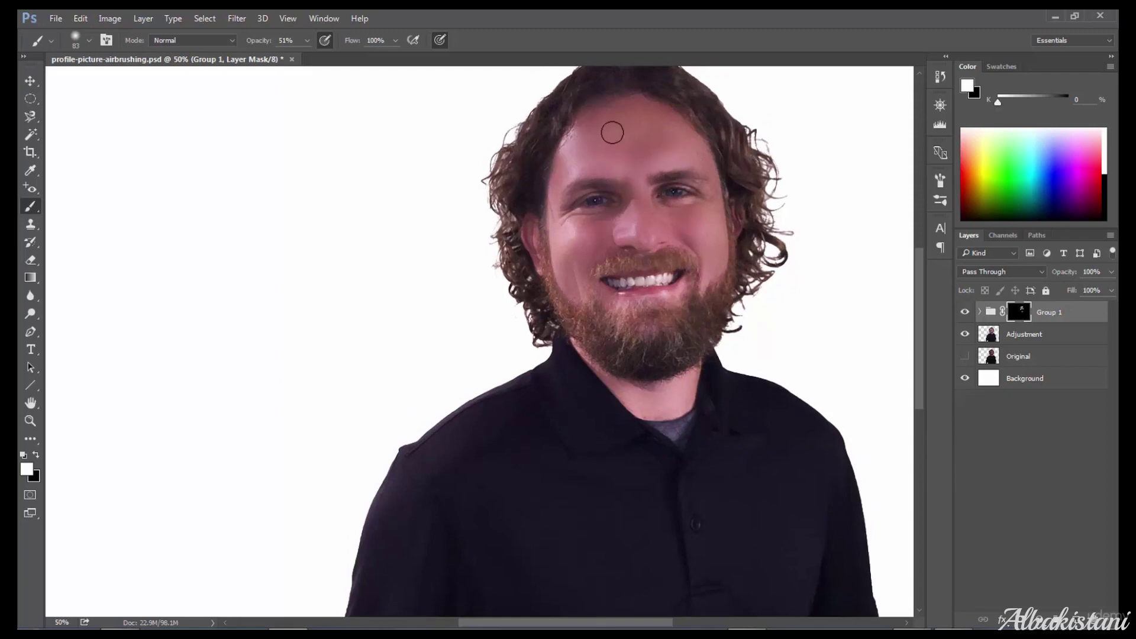
scroll(685, 264, down, 5)
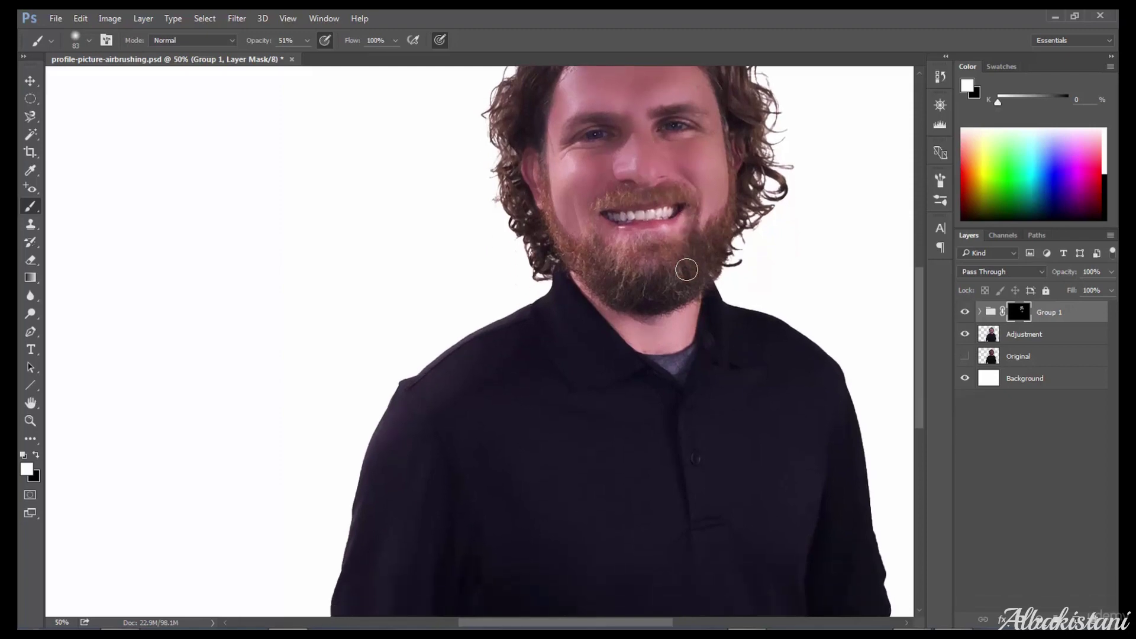
Step: Enlarge the Soft Round brush to 174 px and try painting white over the shirt's chest and sleeve on the group's mask
scroll(685, 266, down, 3)
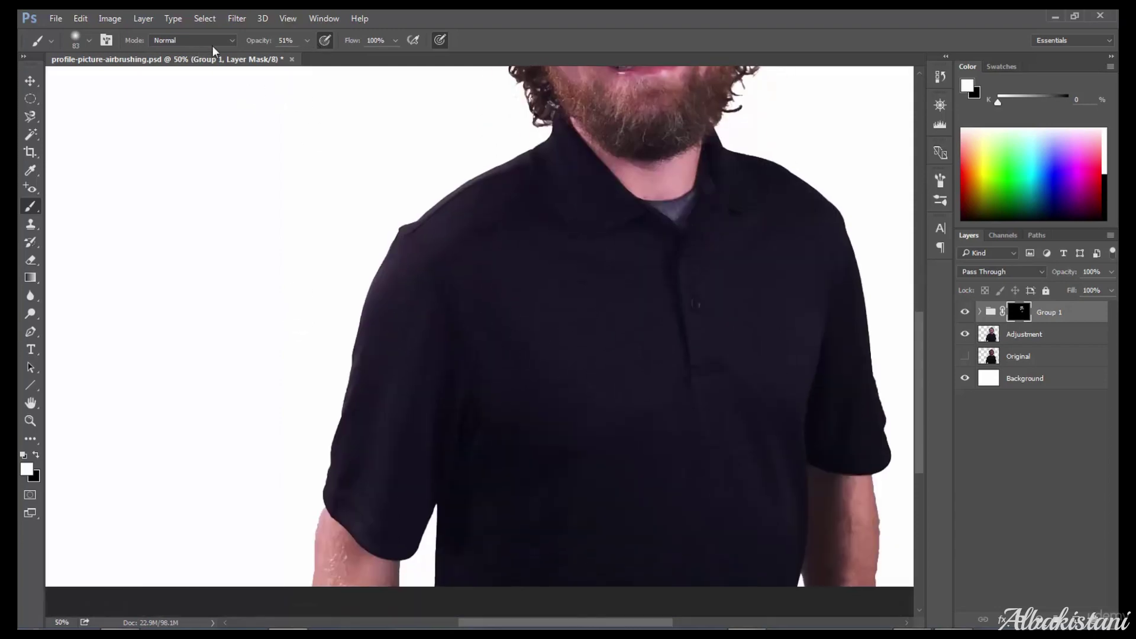
click(90, 43)
drag(127, 87, 156, 92)
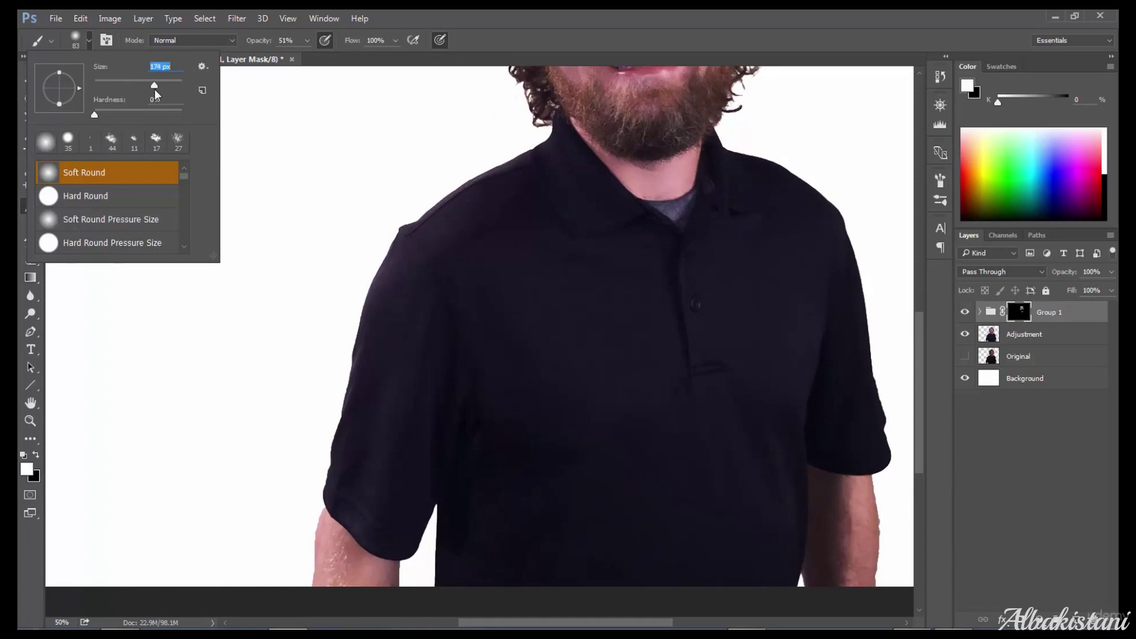
click(496, 39)
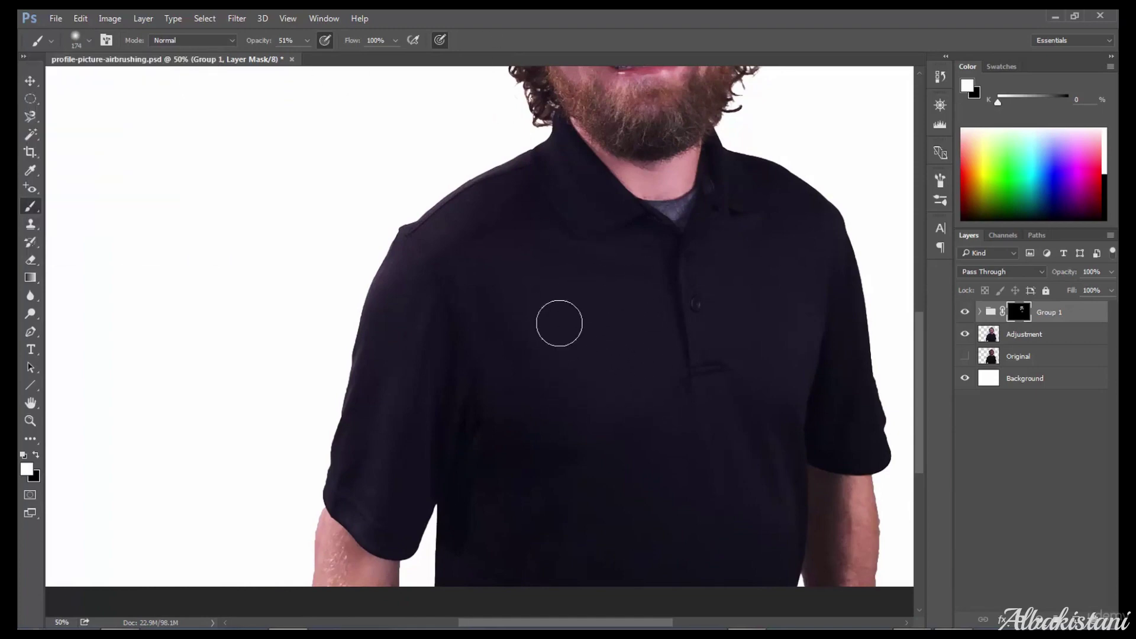
mouse_move(516, 314)
mouse_down()
mouse_move(525, 254)
mouse_move(479, 218)
mouse_move(572, 226)
mouse_move(470, 256)
mouse_move(469, 294)
mouse_move(406, 291)
mouse_move(376, 474)
mouse_up()
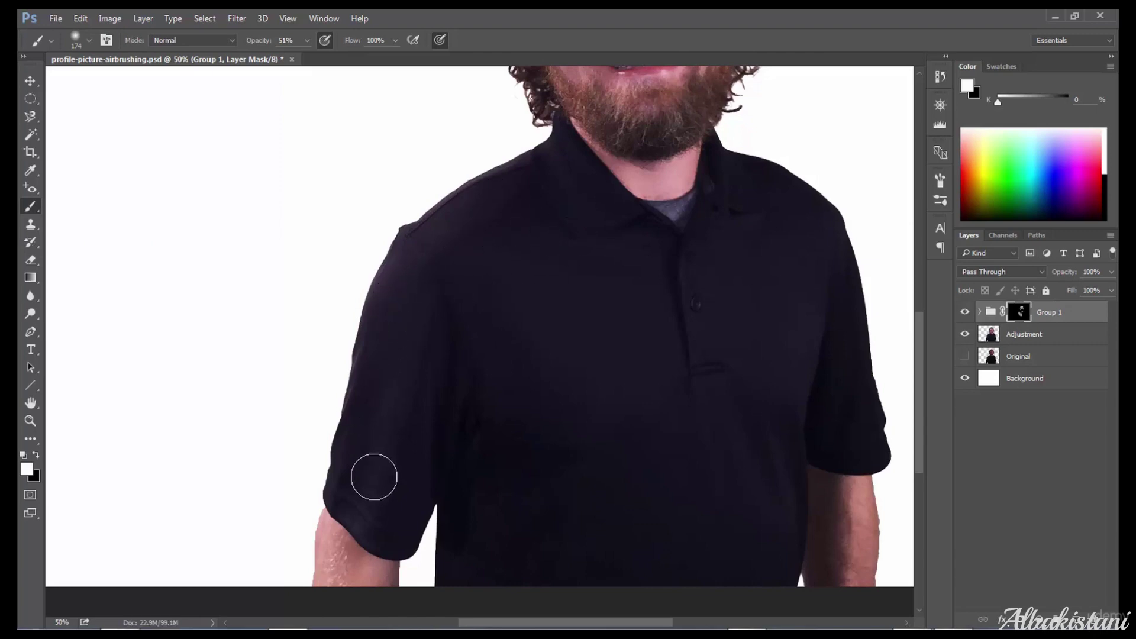
Step: Reduce the brush opacity to 28% and paint white over the shirt and forearm on the group's mask
click(307, 40)
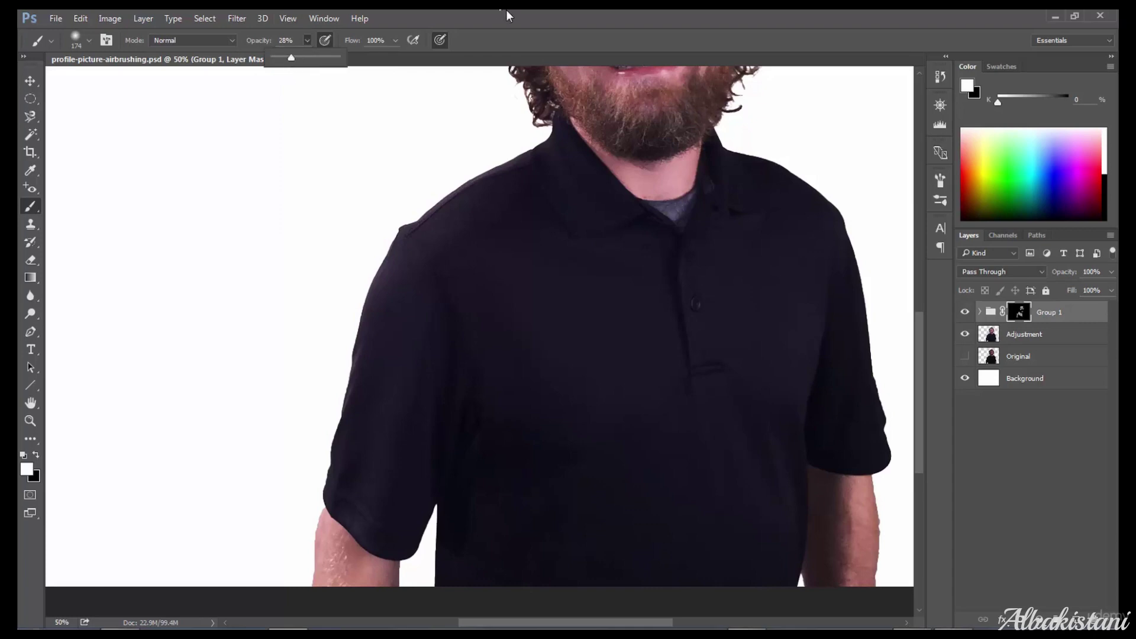
click(506, 30)
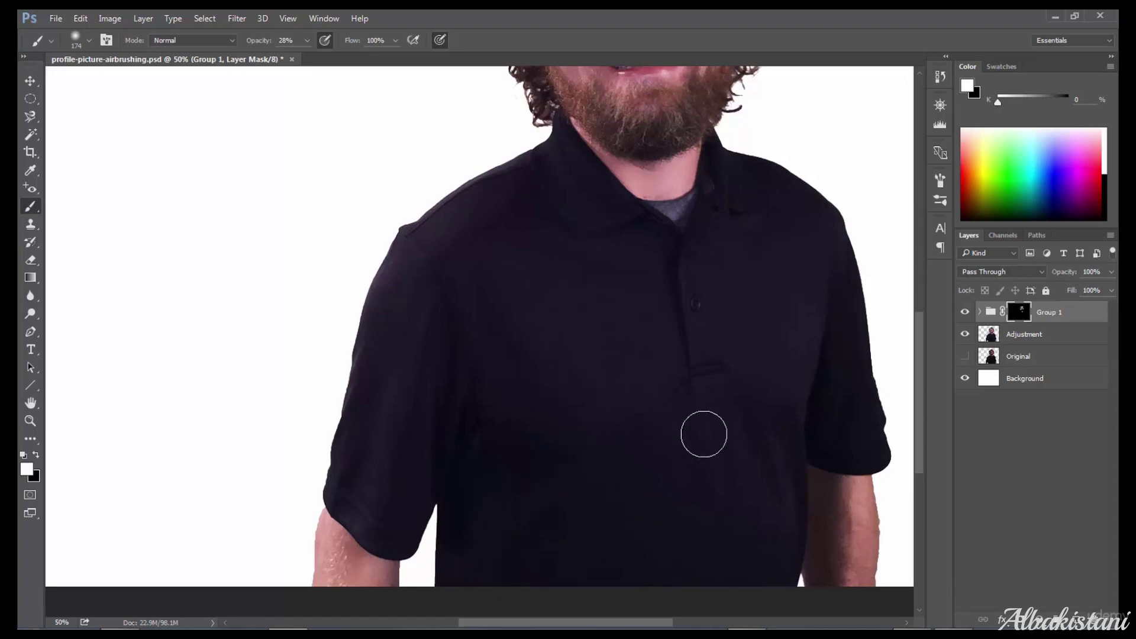
drag(540, 510, 495, 396)
mouse_move(405, 273)
mouse_down()
mouse_move(763, 416)
mouse_move(774, 511)
mouse_up()
drag(686, 438, 743, 390)
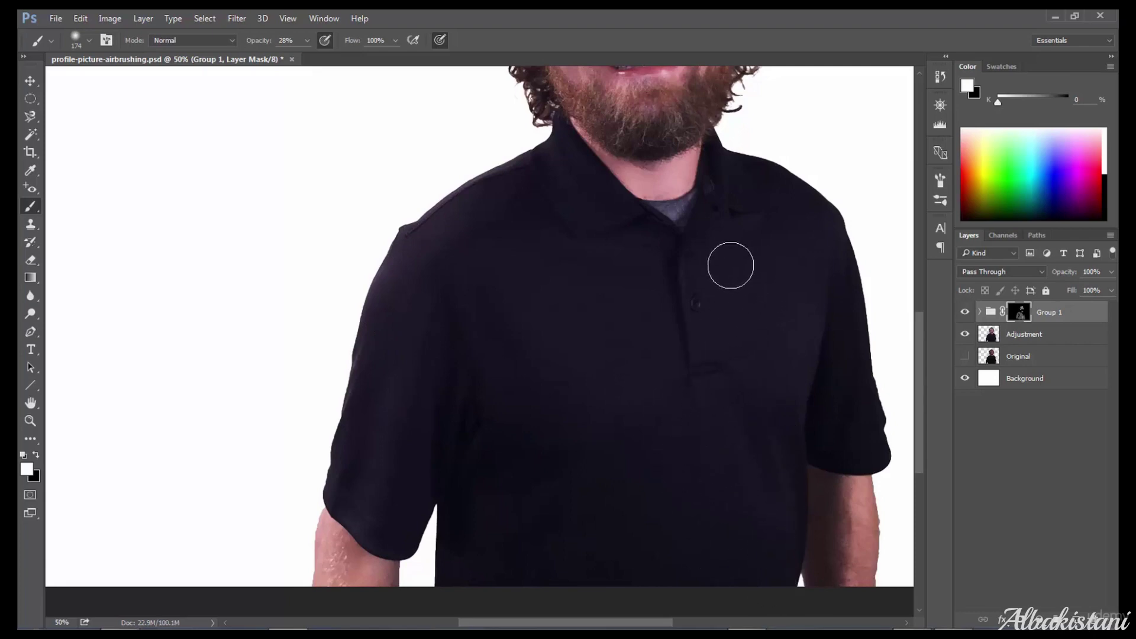
drag(751, 233, 781, 241)
mouse_move(349, 559)
mouse_down()
mouse_move(337, 591)
mouse_move(375, 570)
mouse_up()
Step: Lower the group's opacity to 0% and raise it again to compare the airbrushing, leaving no layer selected
key(ctrl+minus)
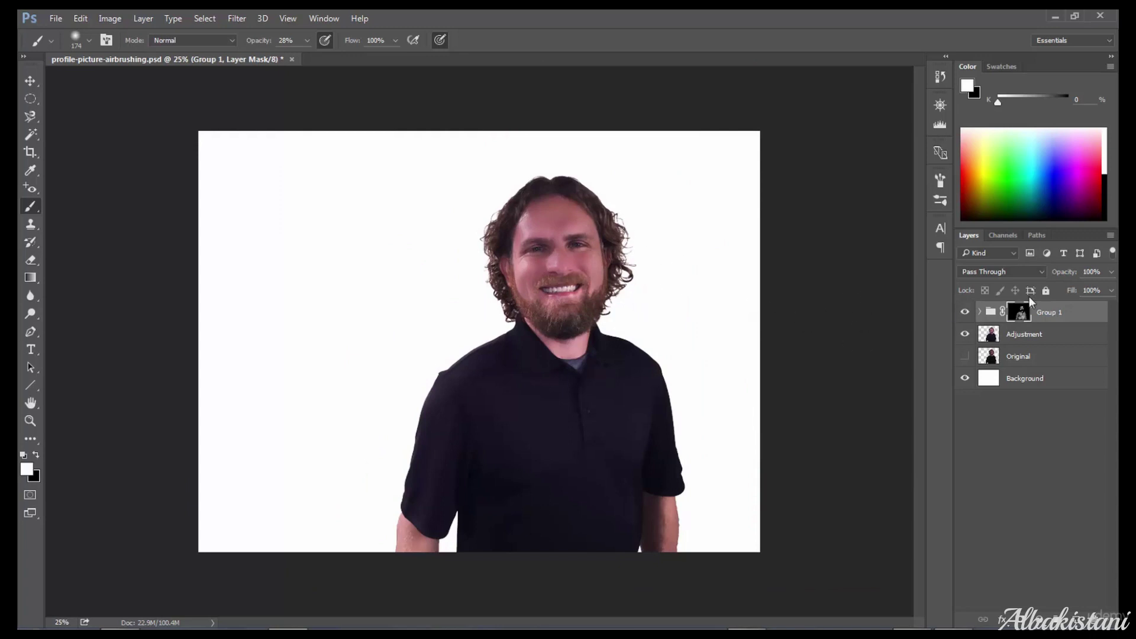
click(1112, 273)
mouse_move(1035, 289)
mouse_down()
mouse_move(1095, 289)
mouse_move(1030, 291)
mouse_up()
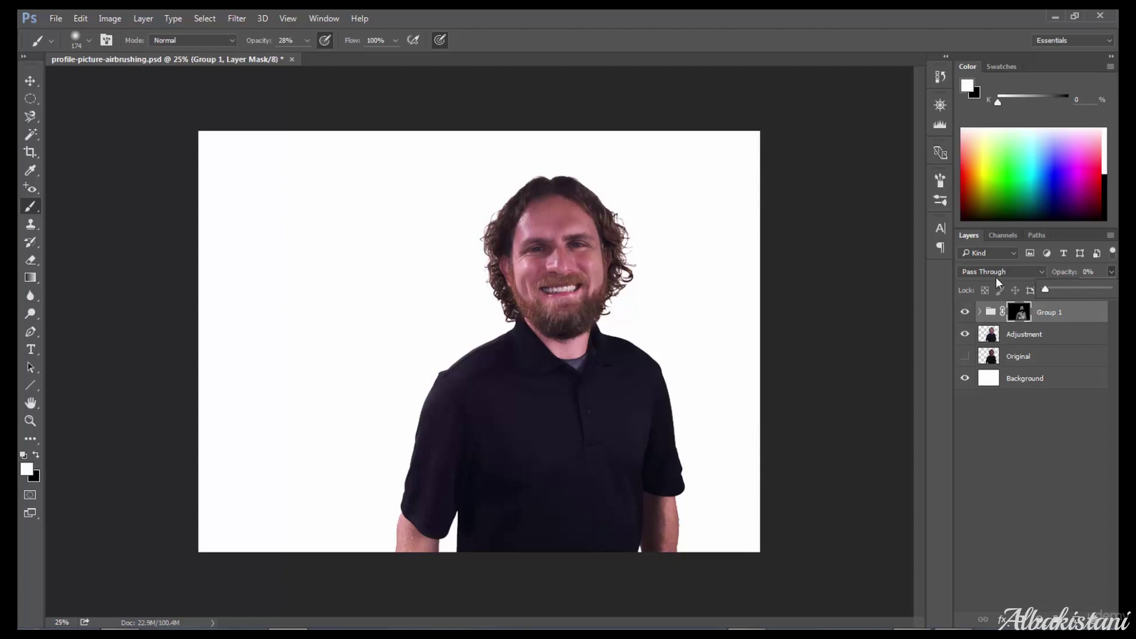
mouse_move(1045, 290)
mouse_down()
mouse_move(1109, 289)
mouse_move(1052, 289)
mouse_up()
click(1033, 463)
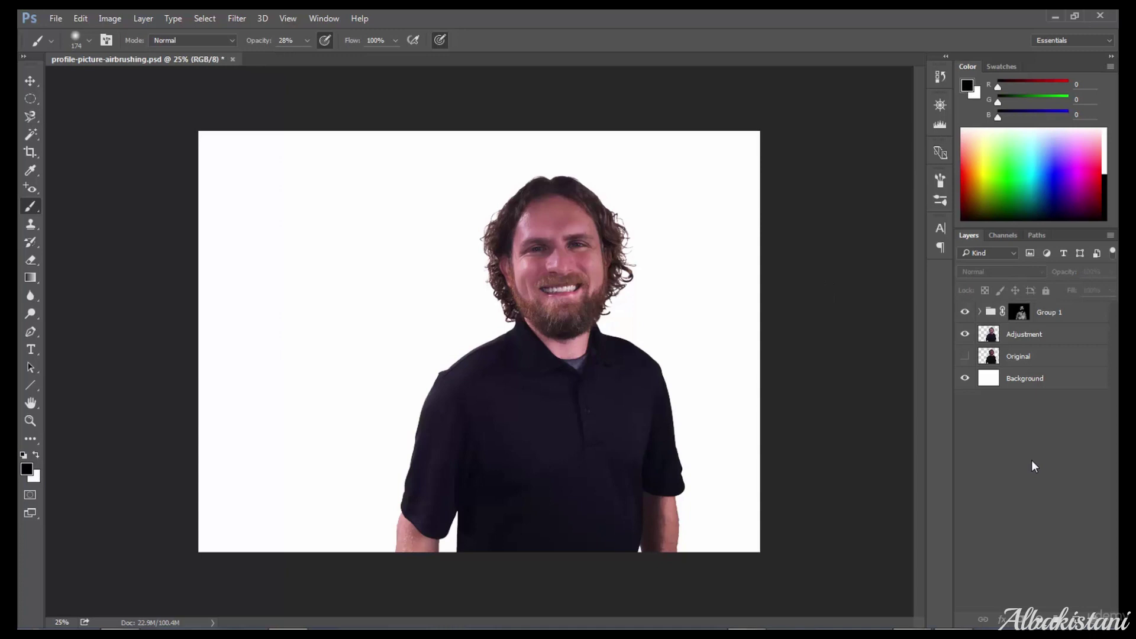